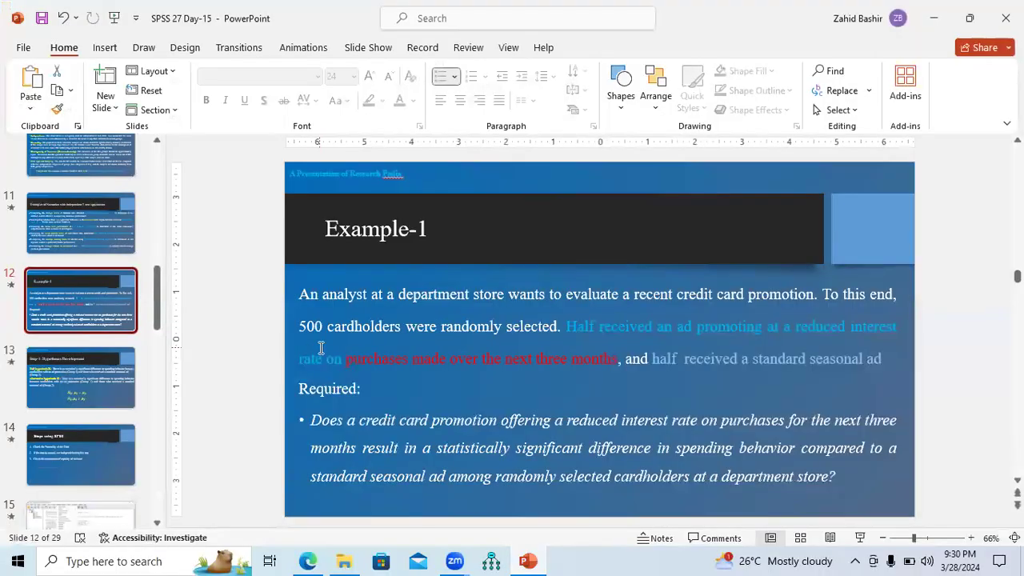
Step: Point out the 500 cardholders in Example-1, then examine the Normality assumption on slide 10 about independent samples t-tests
drag(302, 328, 383, 331)
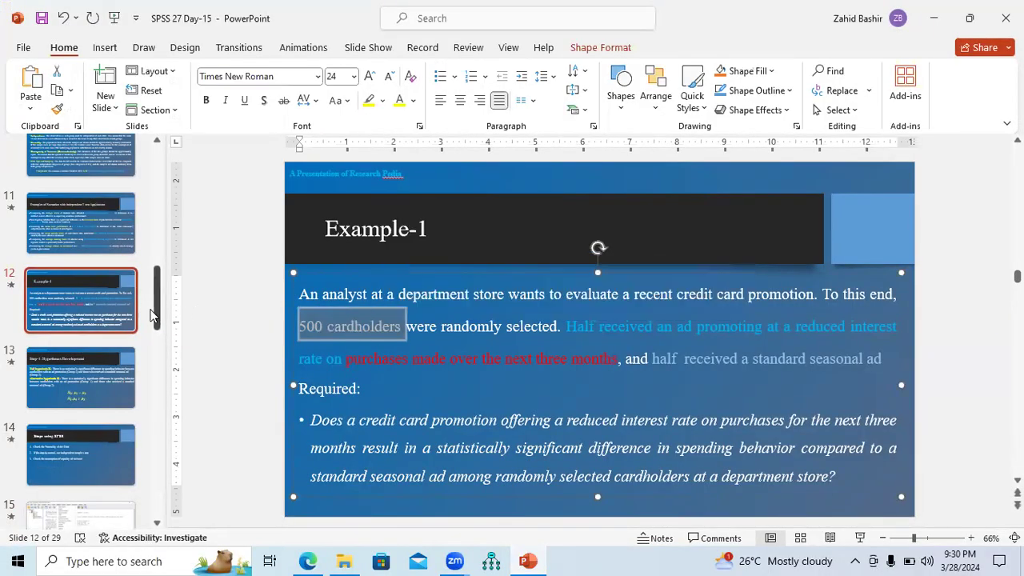
click(94, 221)
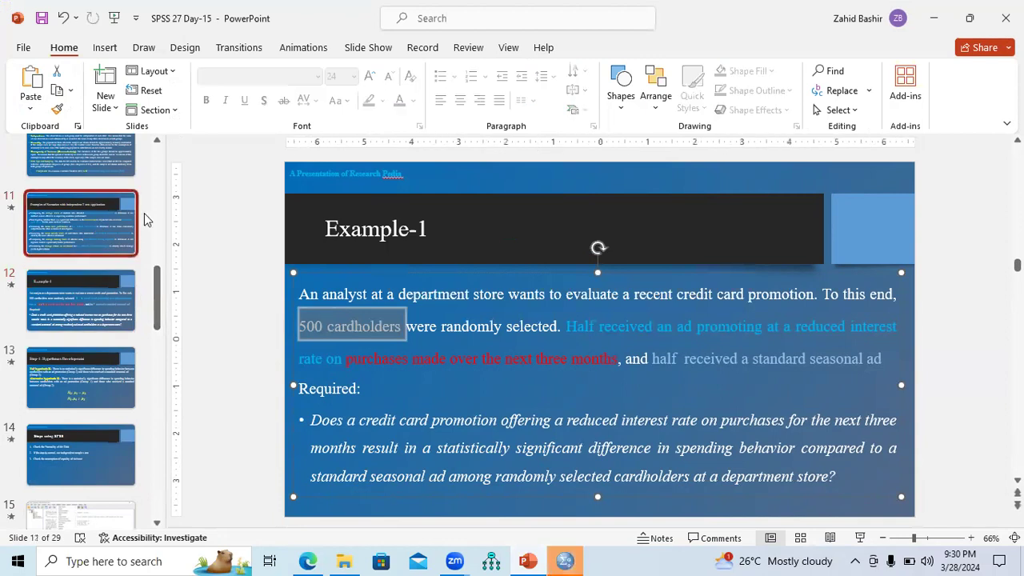
scroll(153, 299, up, 2)
click(93, 271)
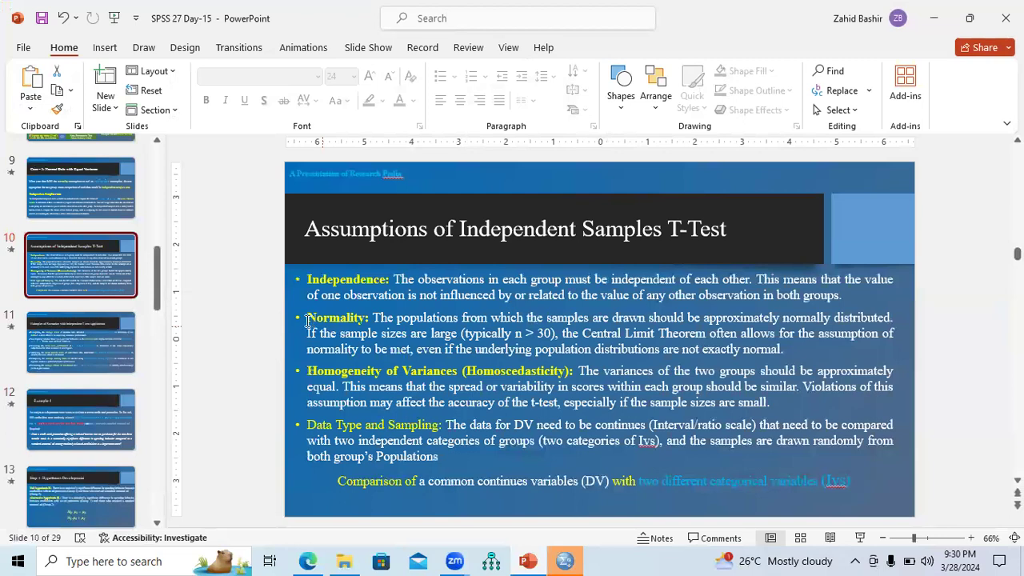
drag(364, 323, 381, 332)
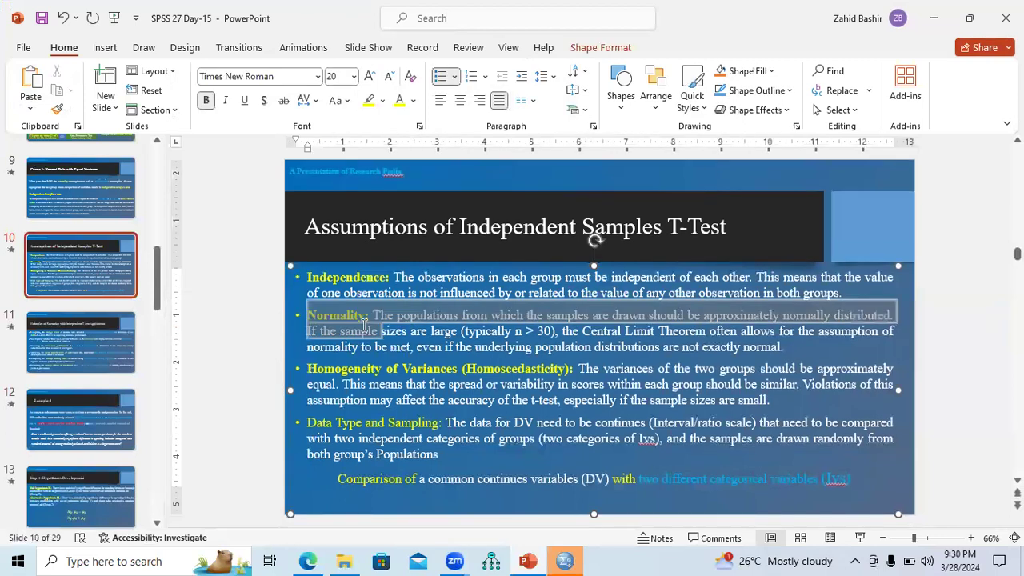
click(834, 497)
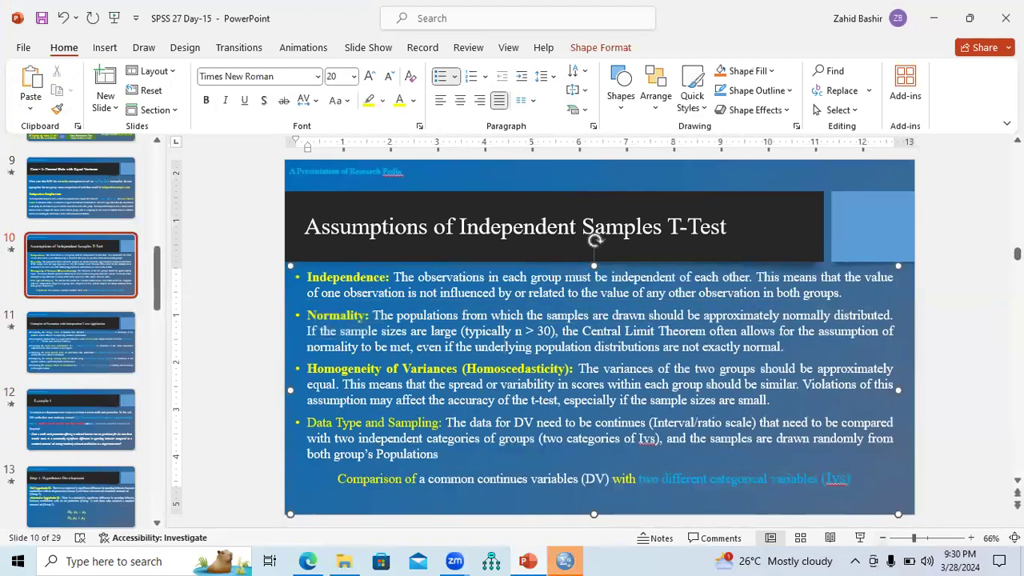
Step: Present slide 10 as a slide show up to the Normality point, use the laser pointer on it, and end the show
click(860, 537)
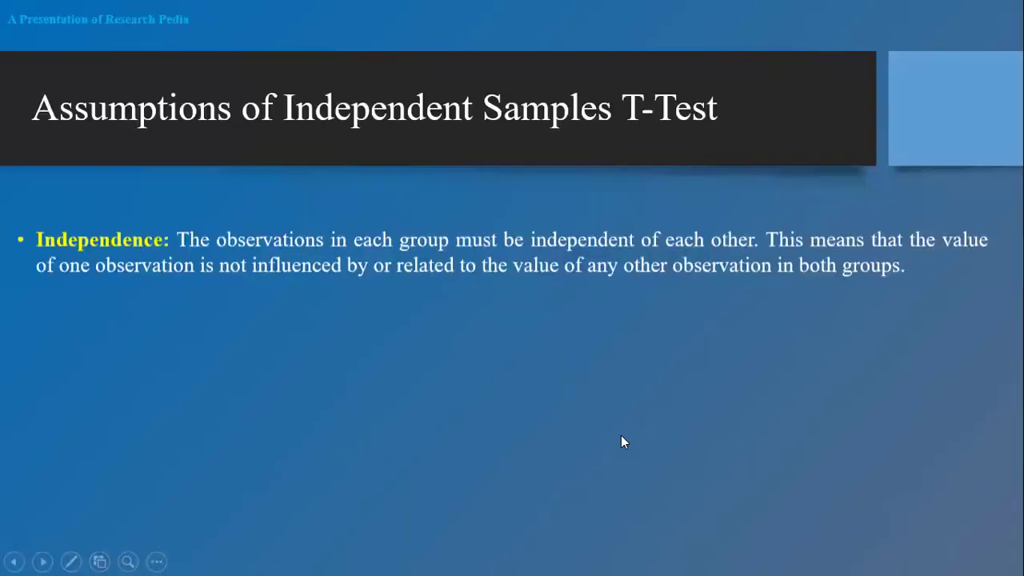
click(621, 435)
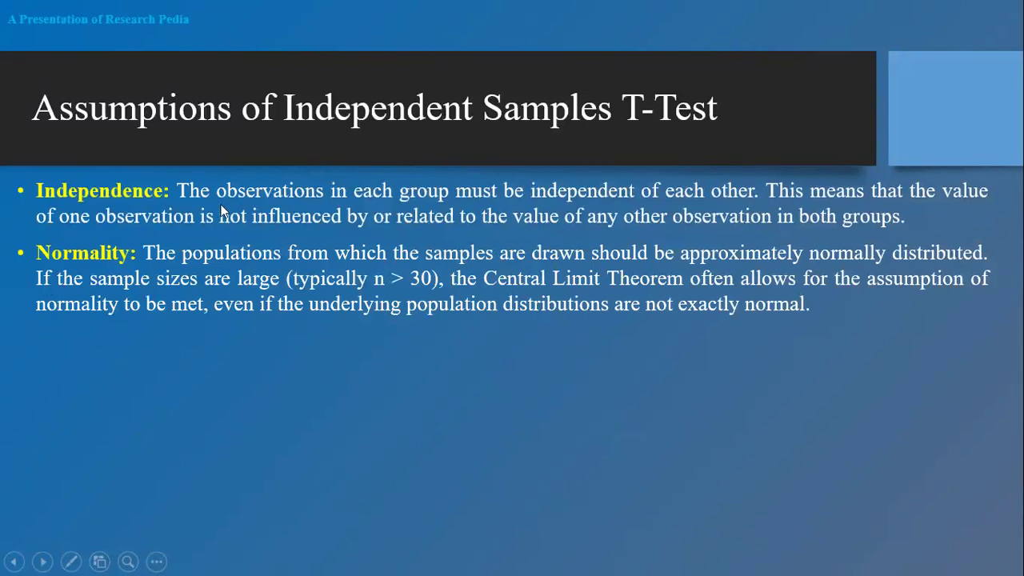
right_click(146, 286)
mouse_move(240, 208)
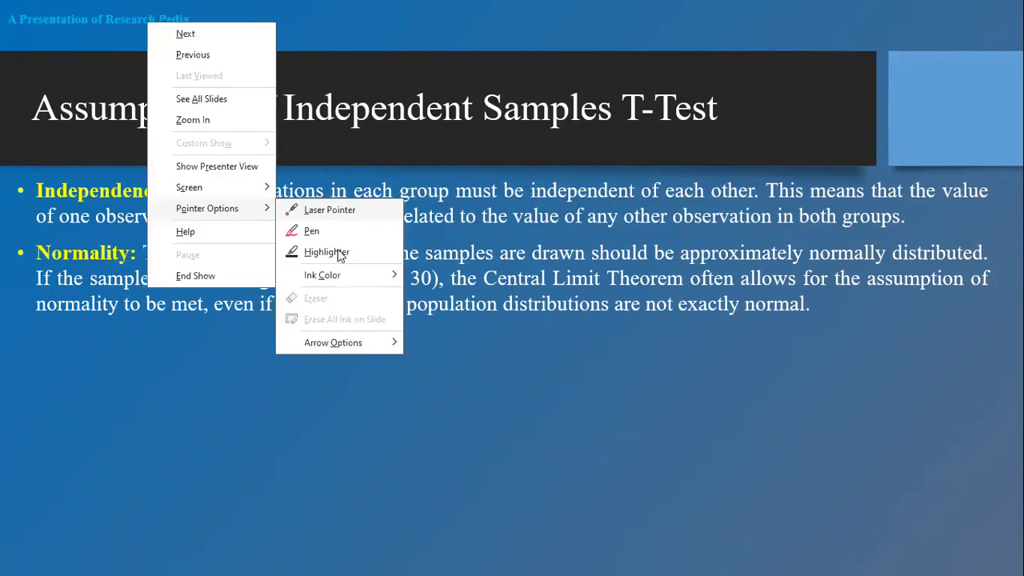
click(329, 210)
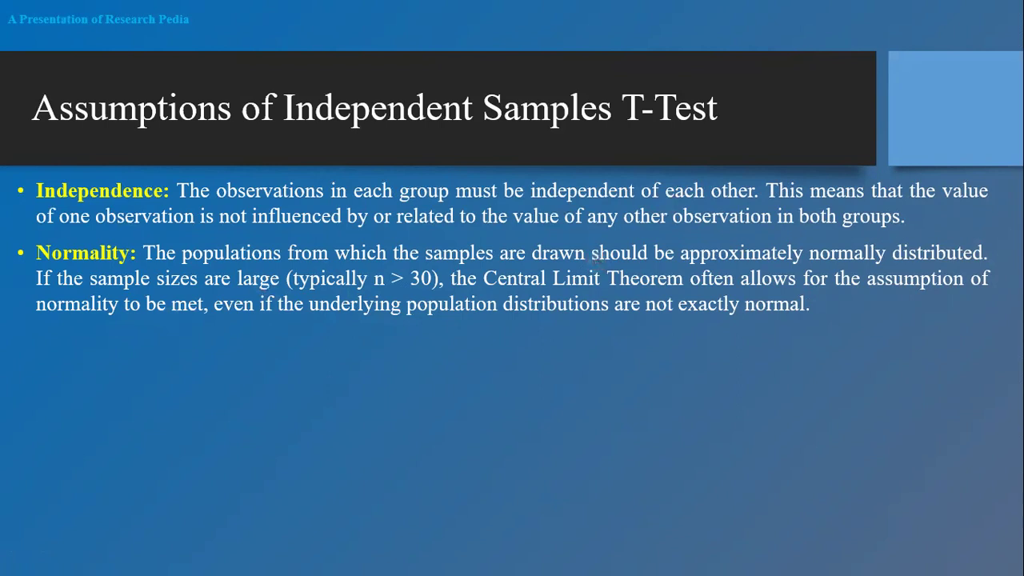
right_click(412, 280)
click(456, 275)
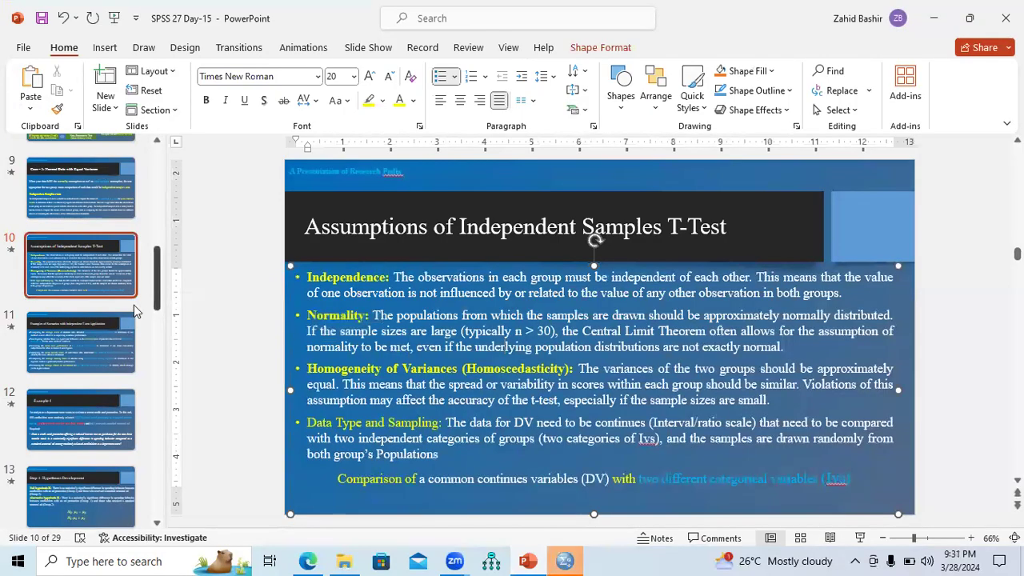
Step: Present the Example-1 slide as a slide show, reveal its case description, and end the show
click(90, 414)
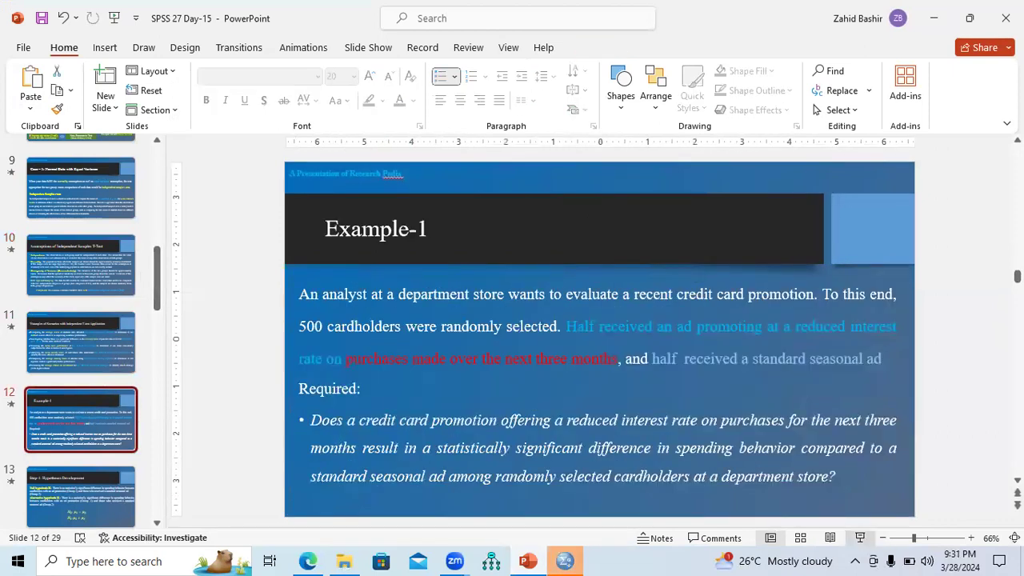
click(860, 537)
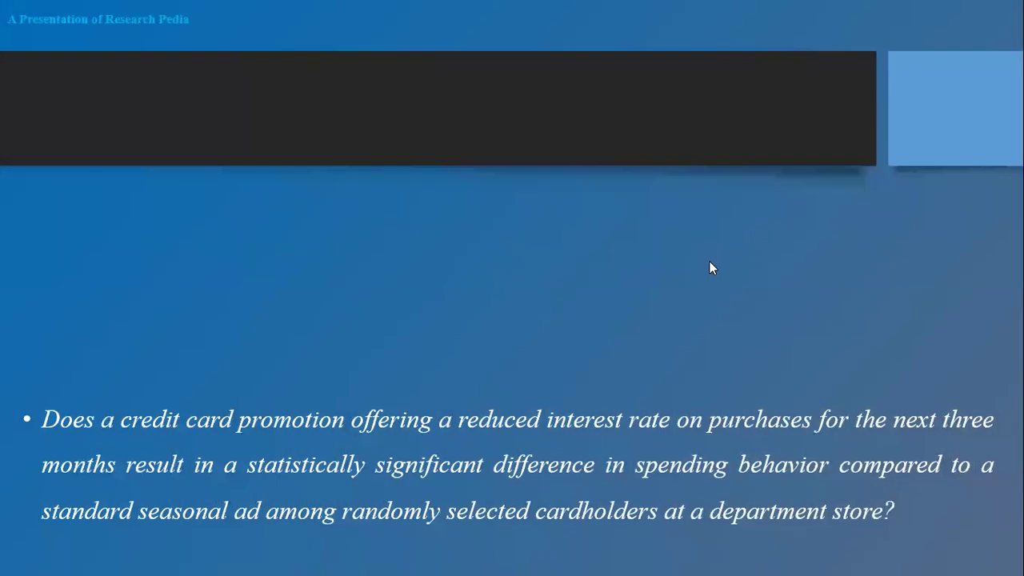
click(710, 261)
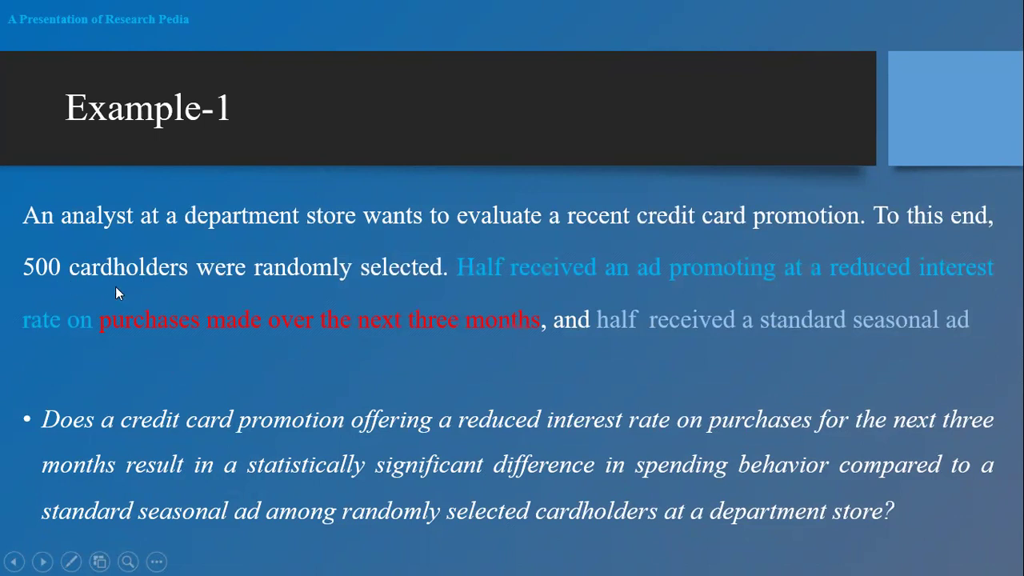
right_click(366, 371)
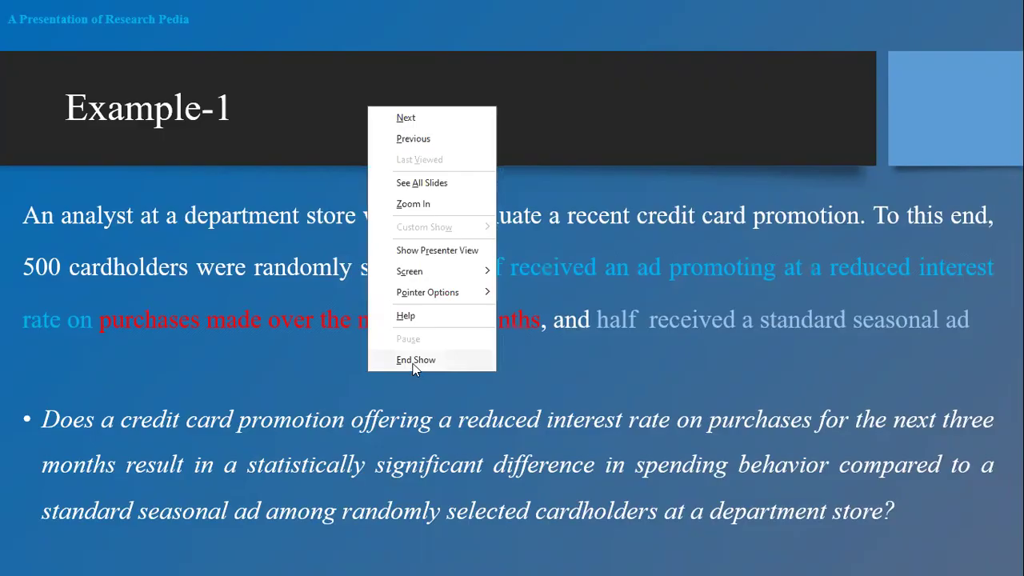
click(416, 362)
Step: Switch to the SPSS Data Editor with Example 1.sav and examine the id, insert and dollars columns
click(565, 561)
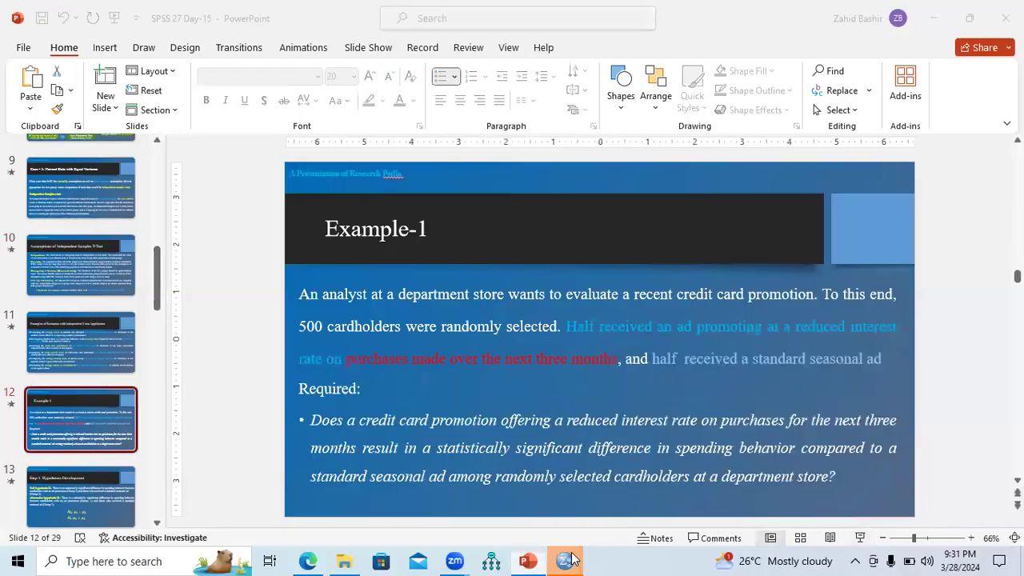
click(617, 503)
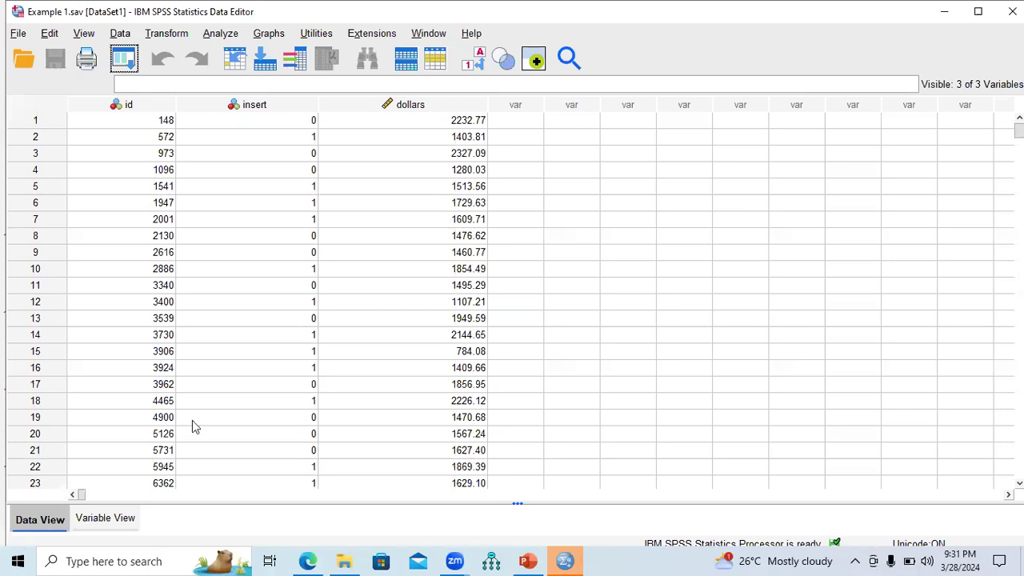
click(139, 107)
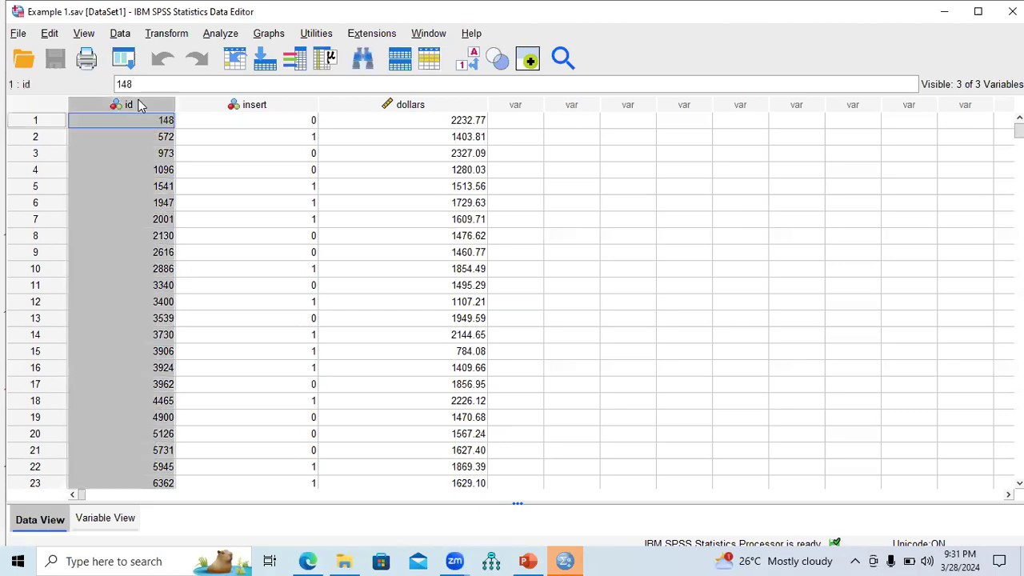
click(256, 104)
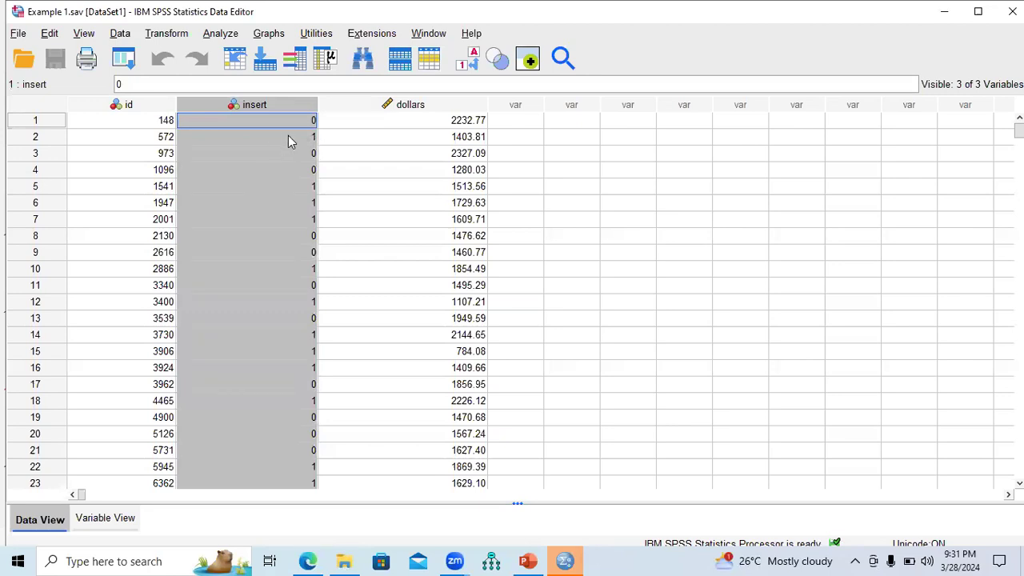
click(435, 103)
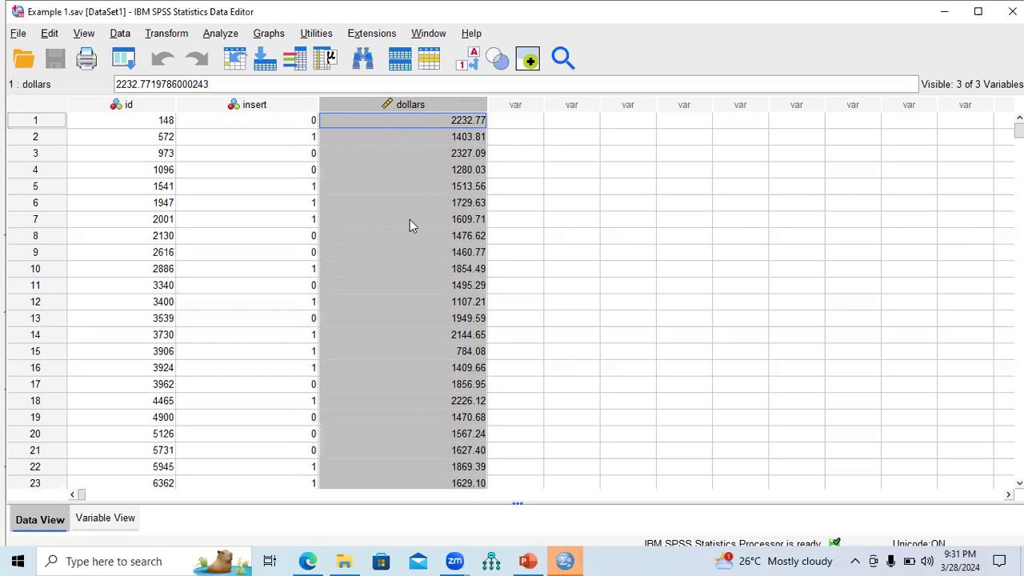
Step: Show the variable definitions and open the value labels of the insert variable
click(128, 519)
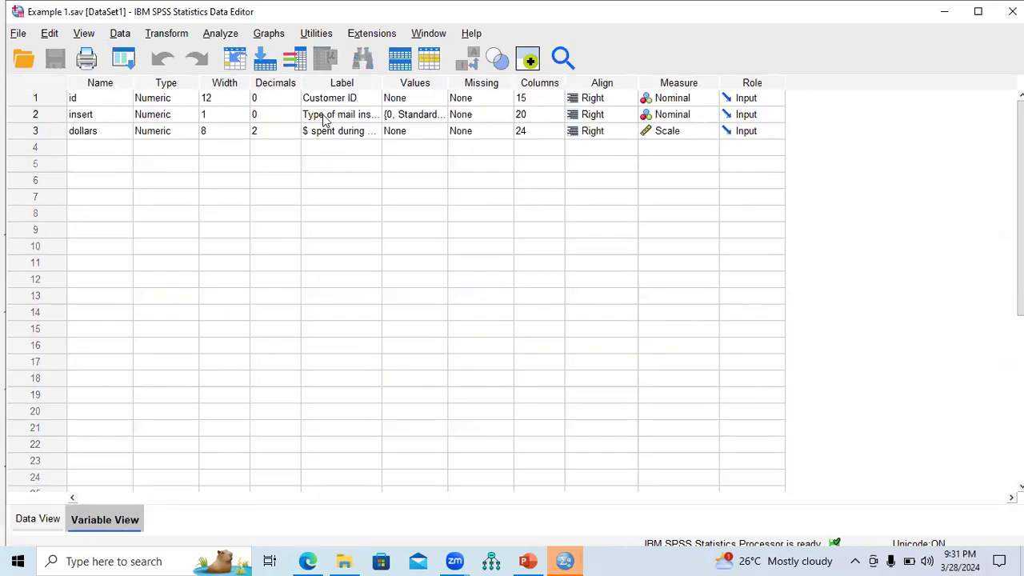
click(40, 118)
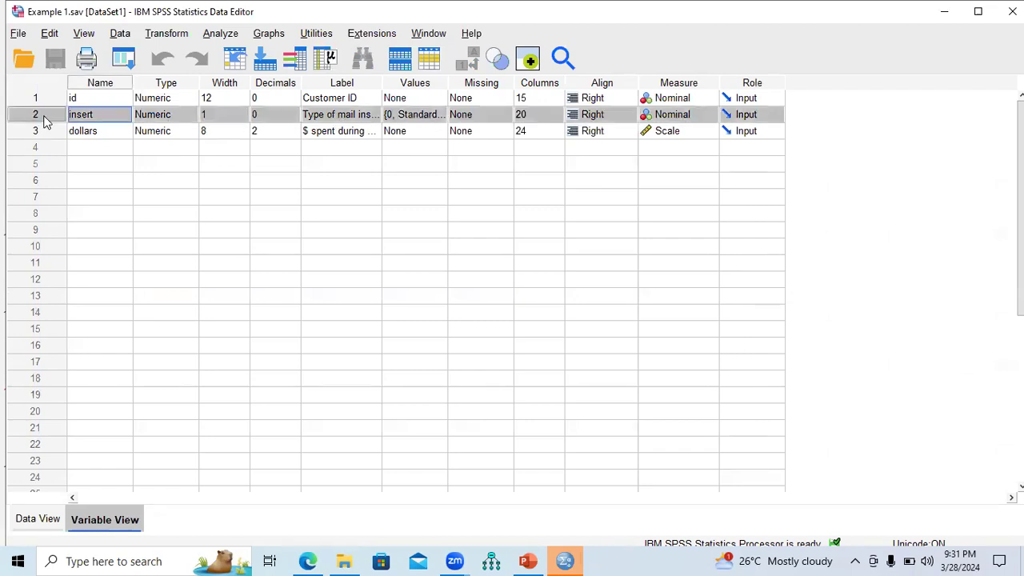
double_click(440, 120)
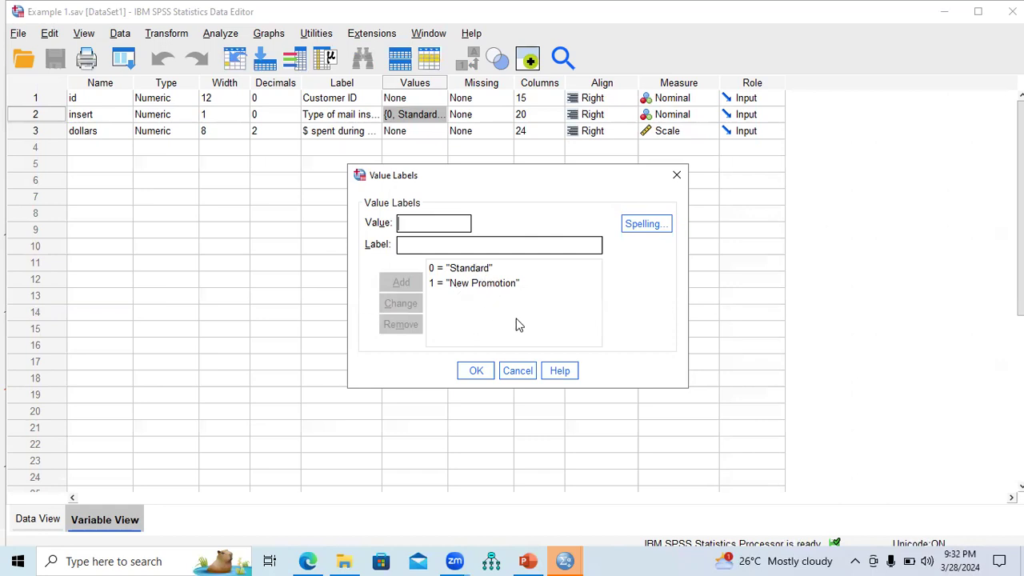
Step: Switch to PowerPoint and highlight the Example-1 text about the 500 cardholders and the two halves receiving different ads
click(528, 561)
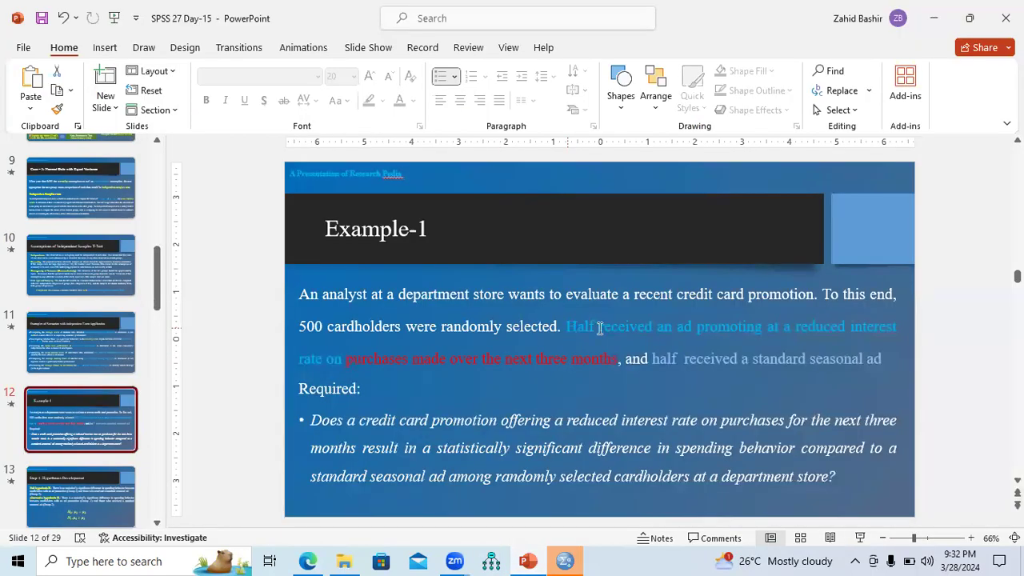
drag(568, 328, 600, 328)
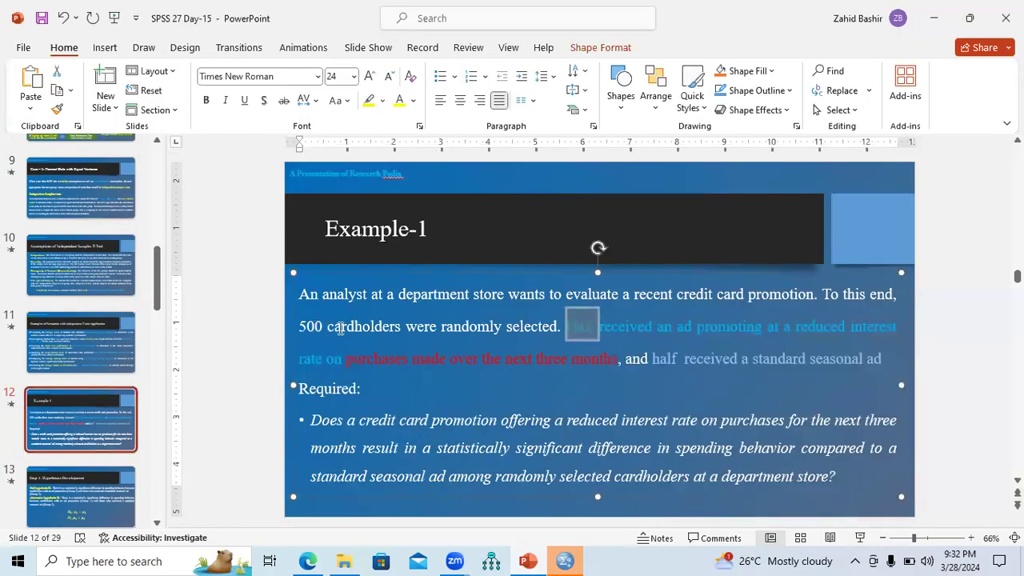
drag(300, 327, 405, 327)
drag(567, 328, 722, 388)
click(655, 388)
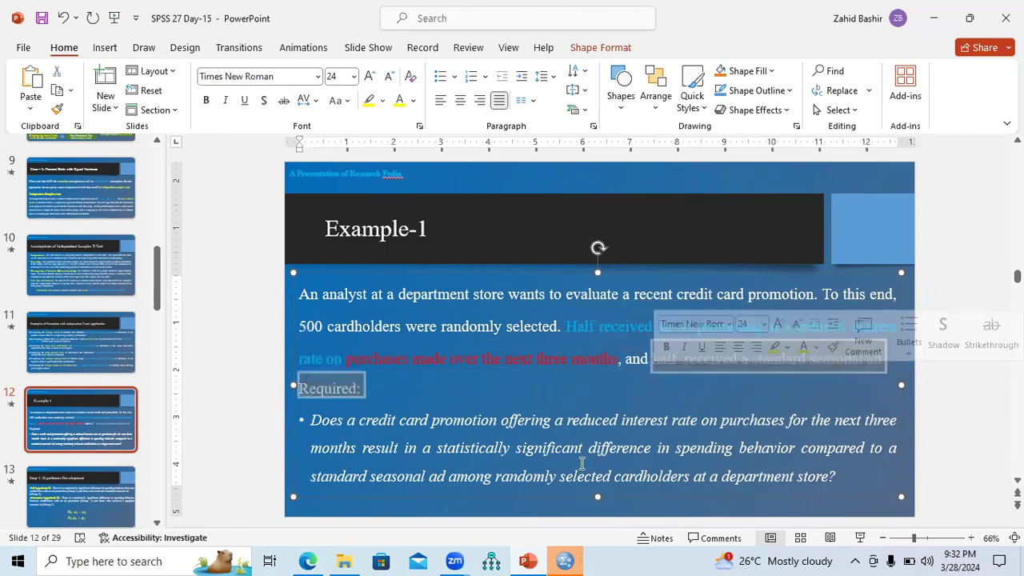
Step: Switch back to SPSS, close the insert variable's value labels, and widen the Label column to fit the full label text
click(565, 561)
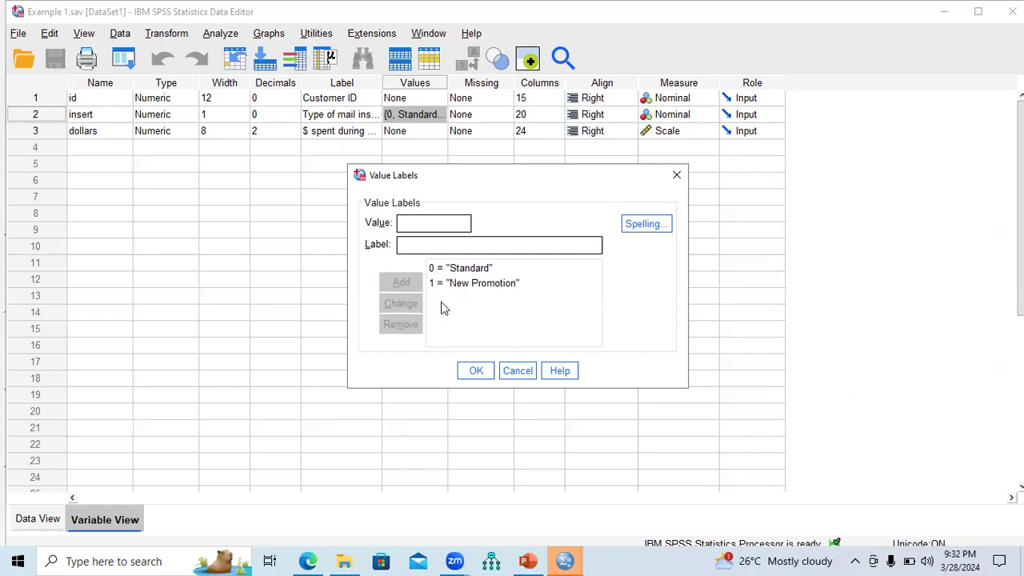
click(677, 176)
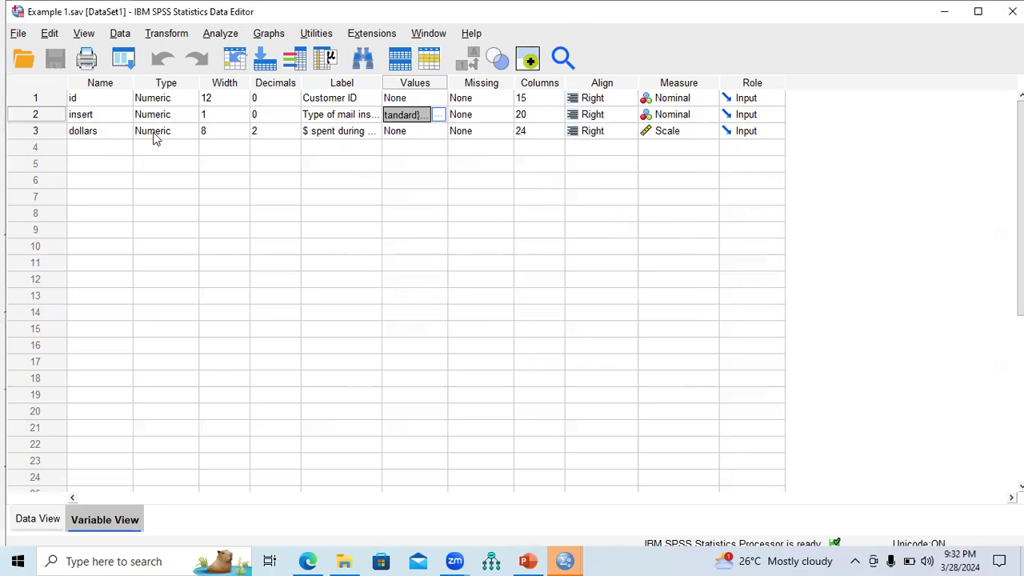
click(311, 132)
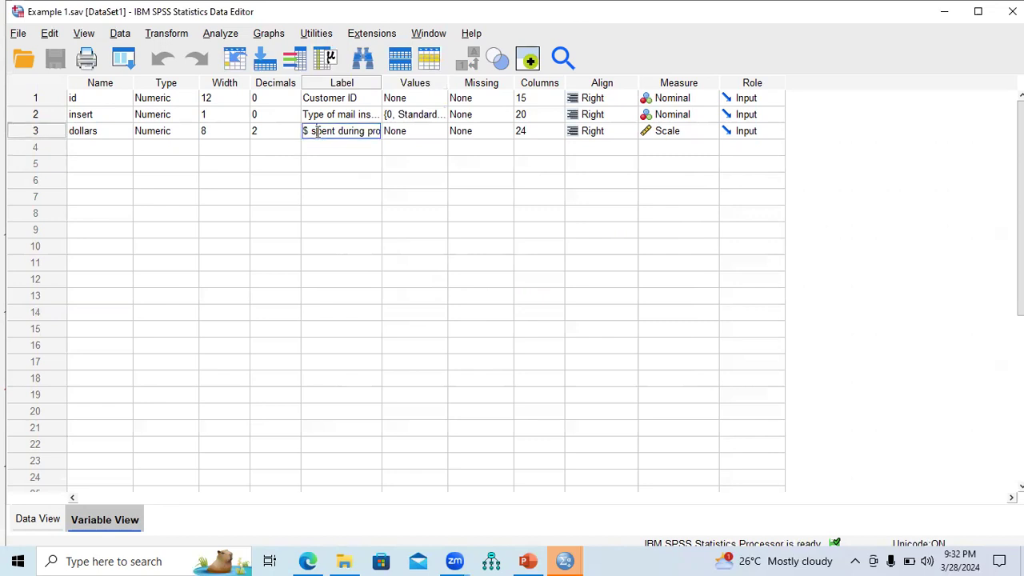
drag(381, 82, 535, 100)
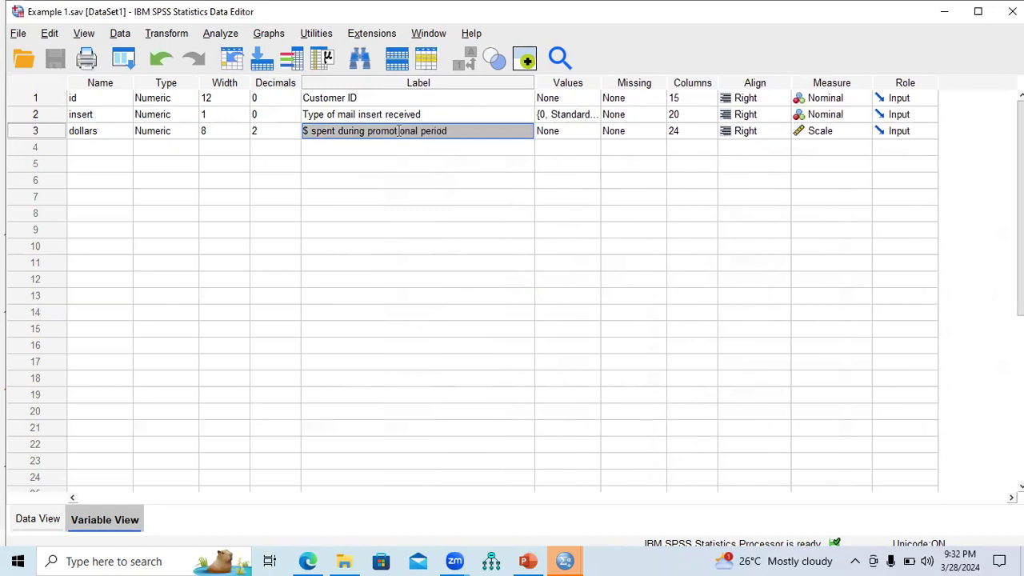
click(91, 134)
click(337, 131)
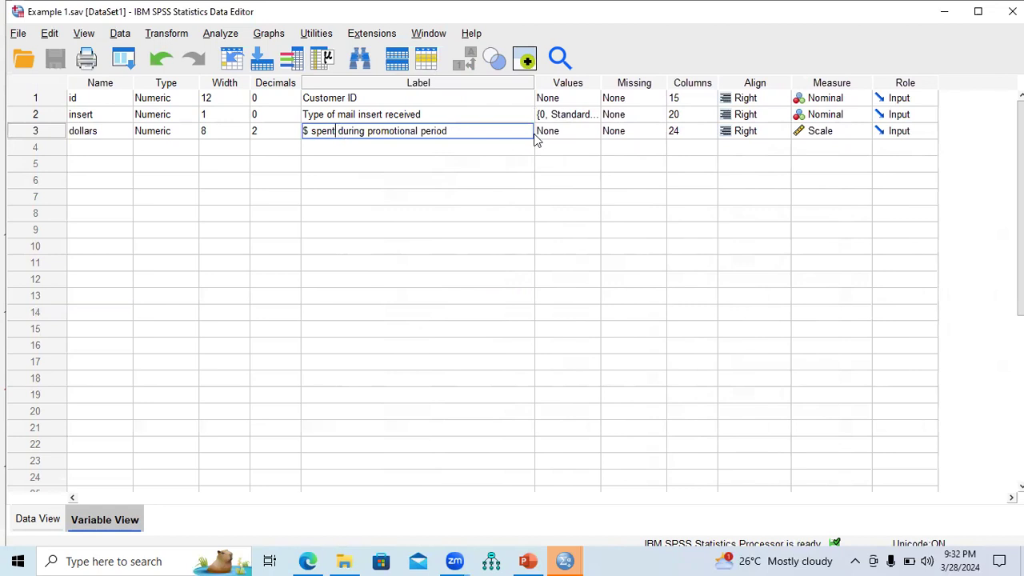
Step: Check the value labels of insert again, then point out the insert and dollars variable definitions
click(592, 116)
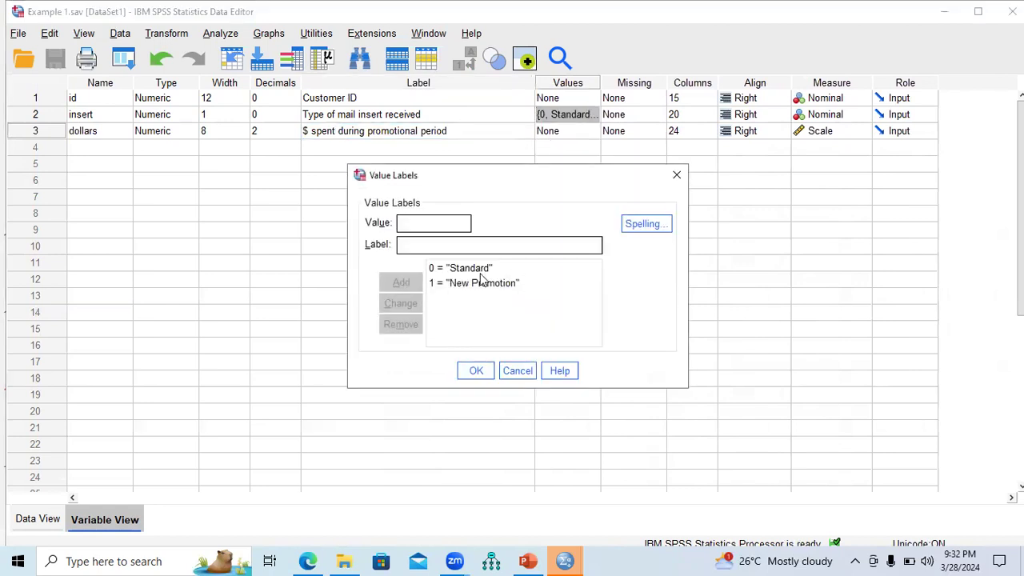
click(676, 176)
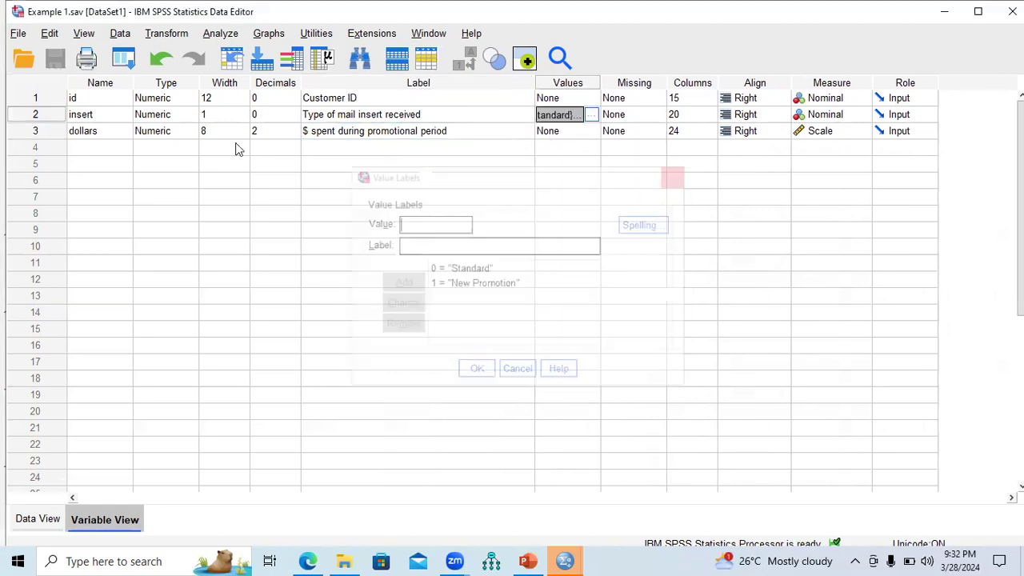
click(56, 120)
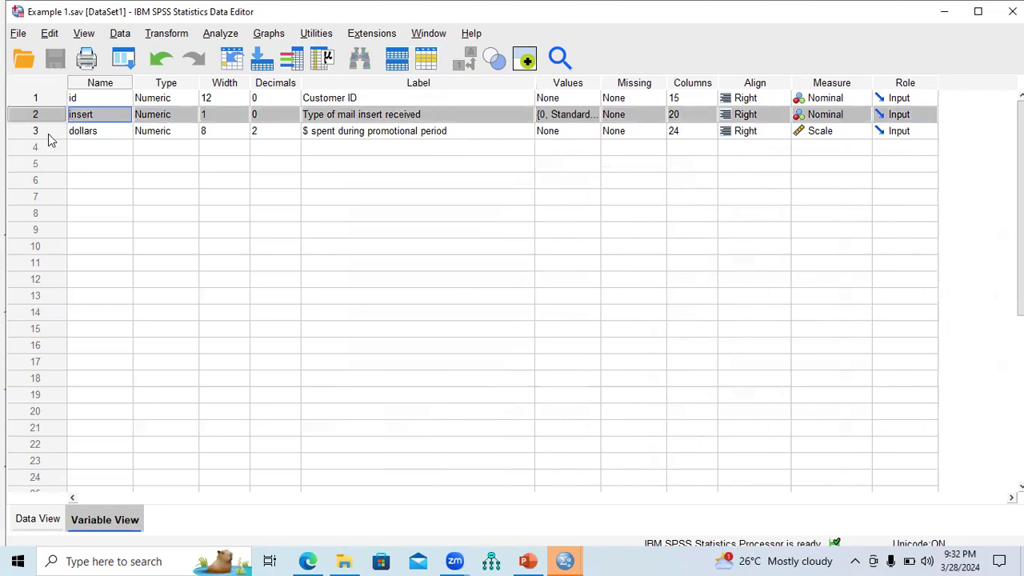
click(48, 131)
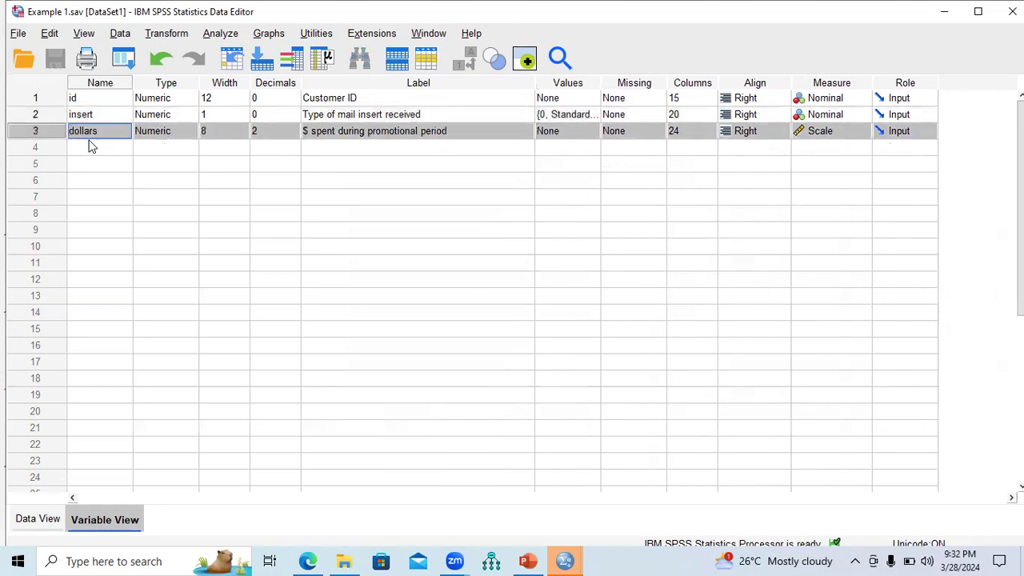
Step: Run a One-Sample Kolmogorov-Smirnov test against the Normal distribution on the $ spent during promotional period variable
click(219, 34)
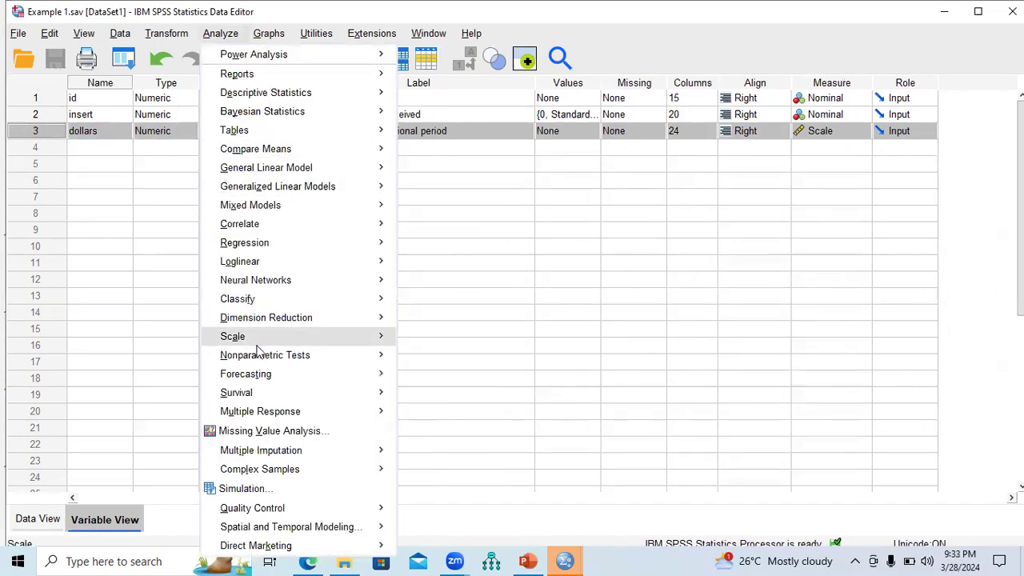
mouse_move(264, 358)
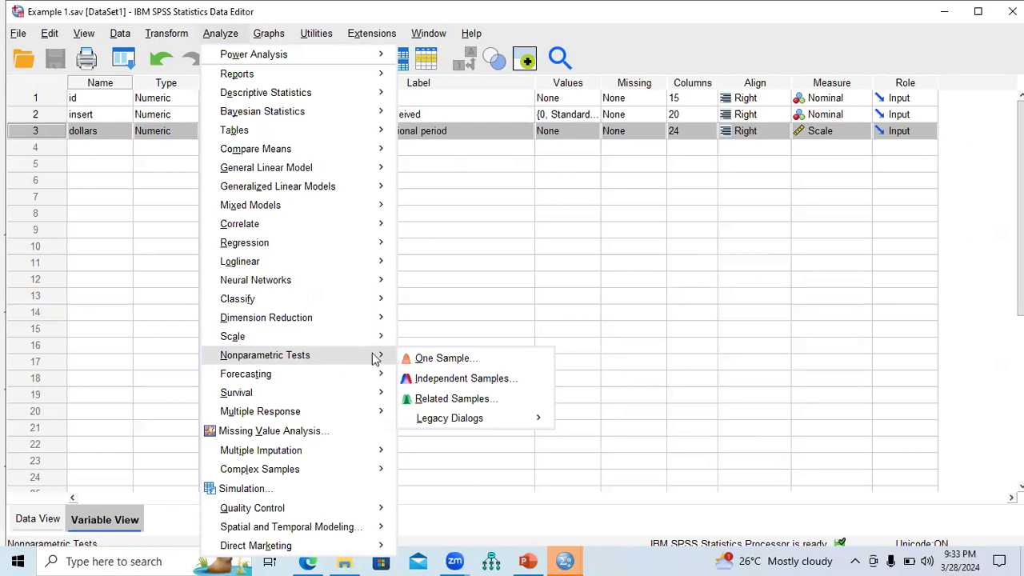
mouse_move(427, 418)
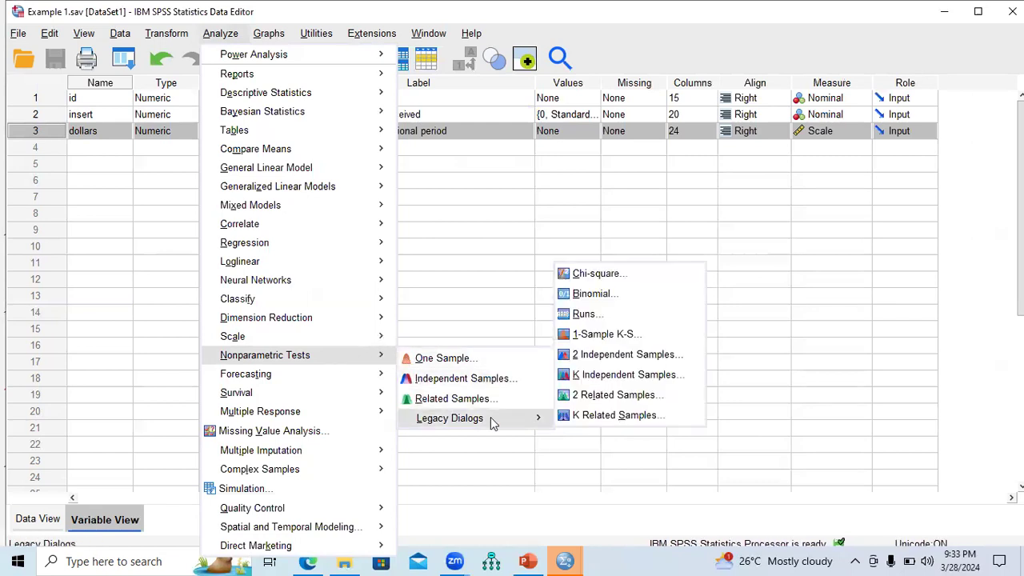
click(594, 338)
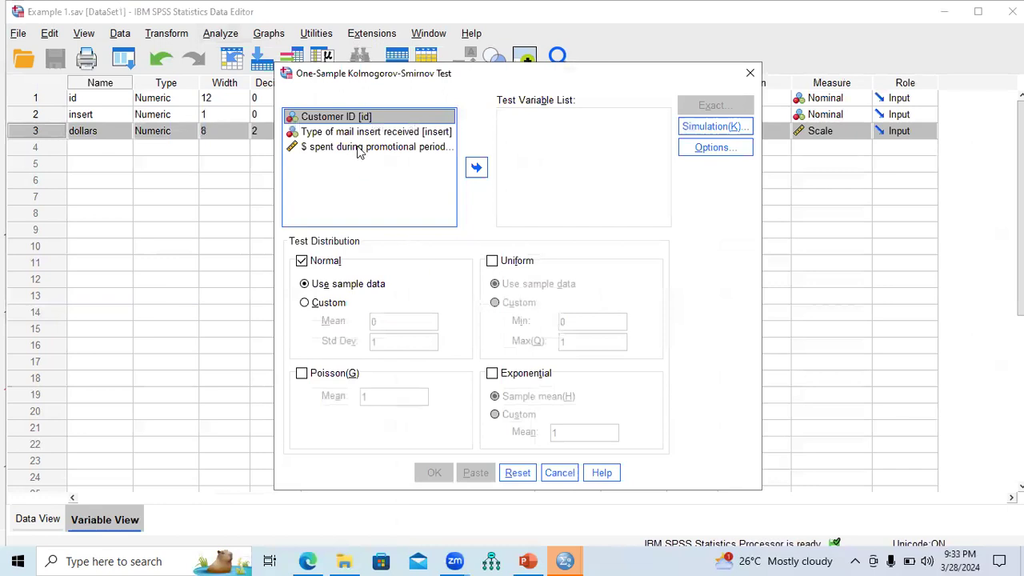
click(359, 149)
click(476, 168)
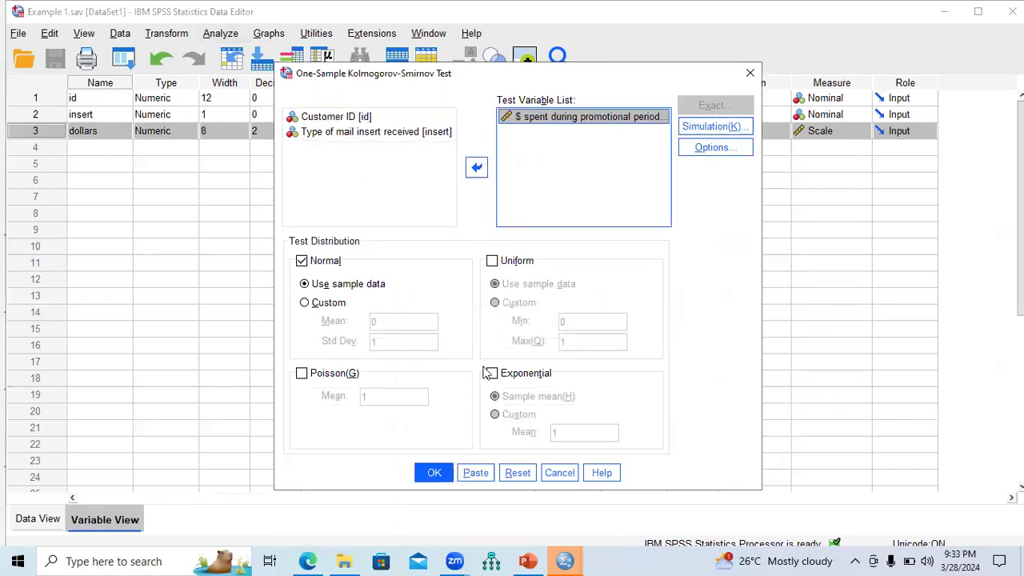
click(433, 473)
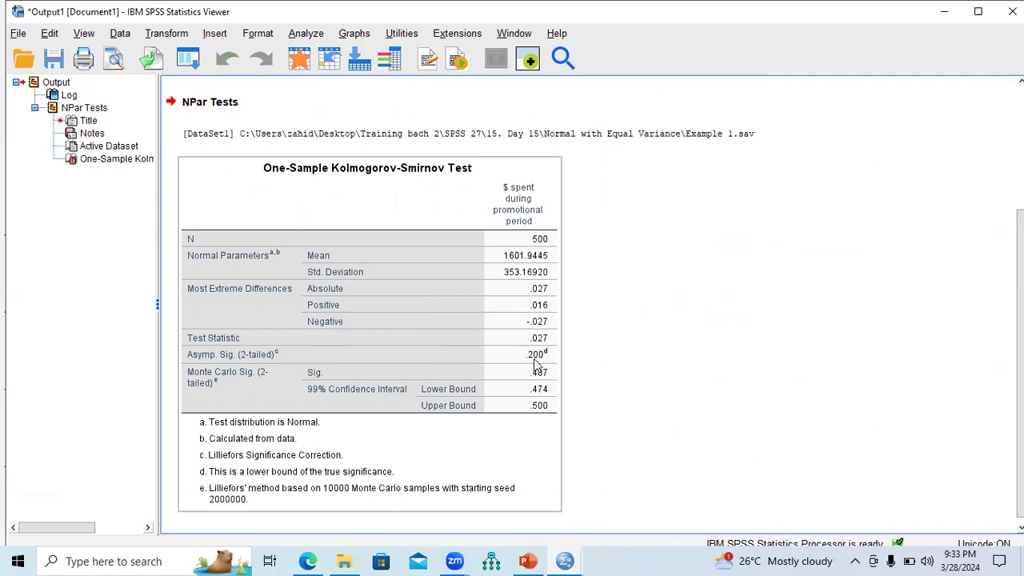
click(357, 114)
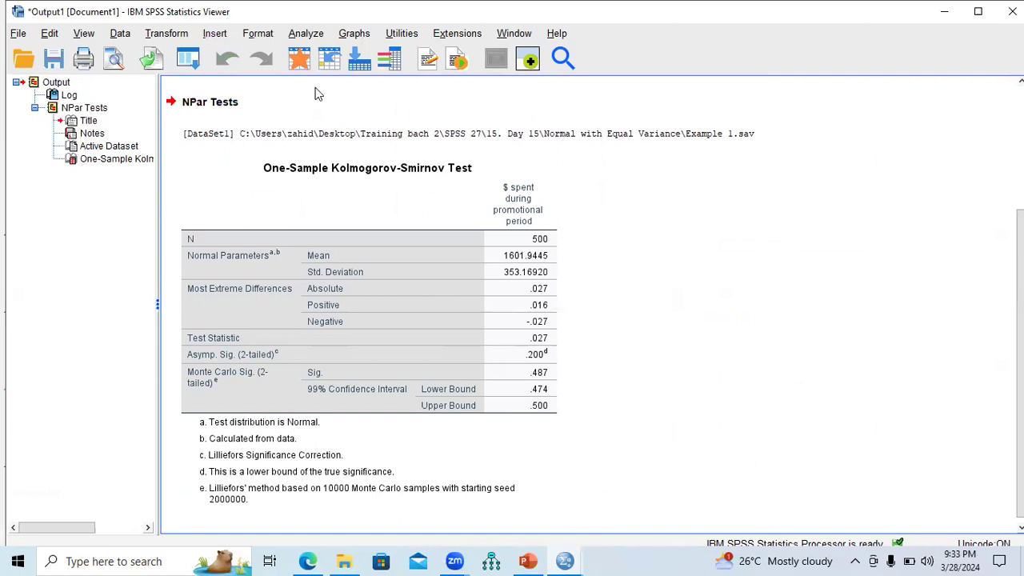
click(306, 35)
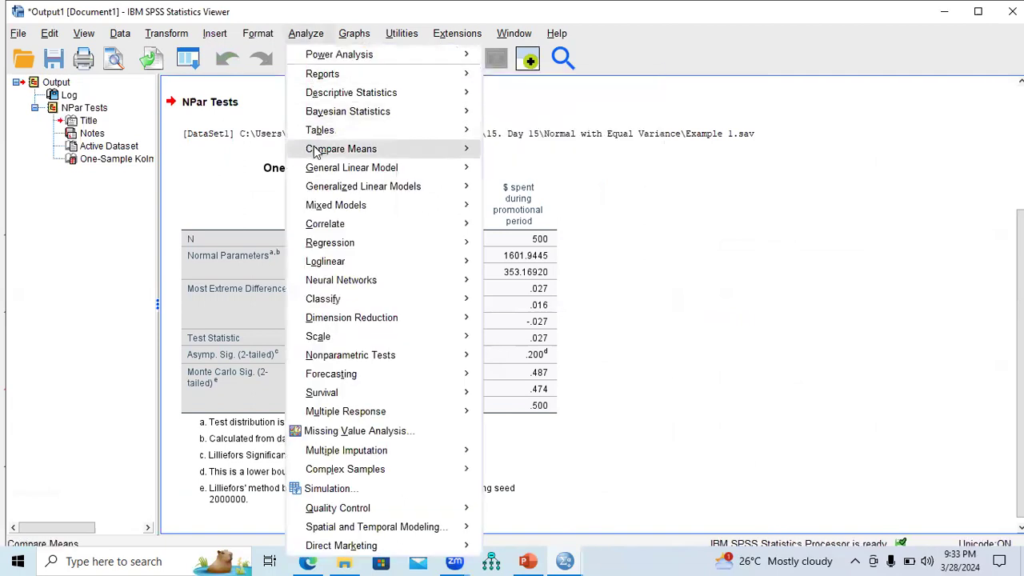
mouse_move(316, 152)
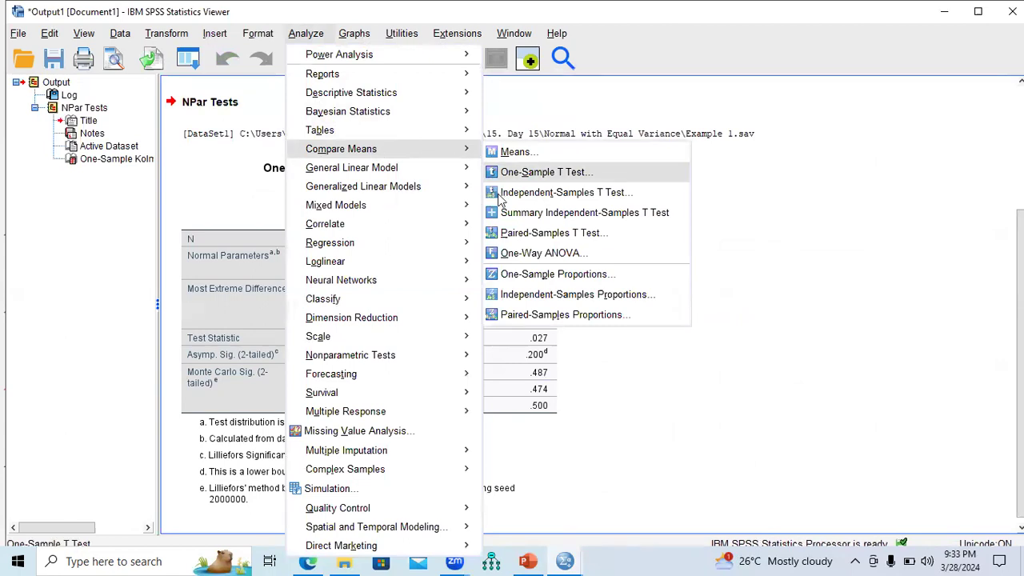
click(577, 199)
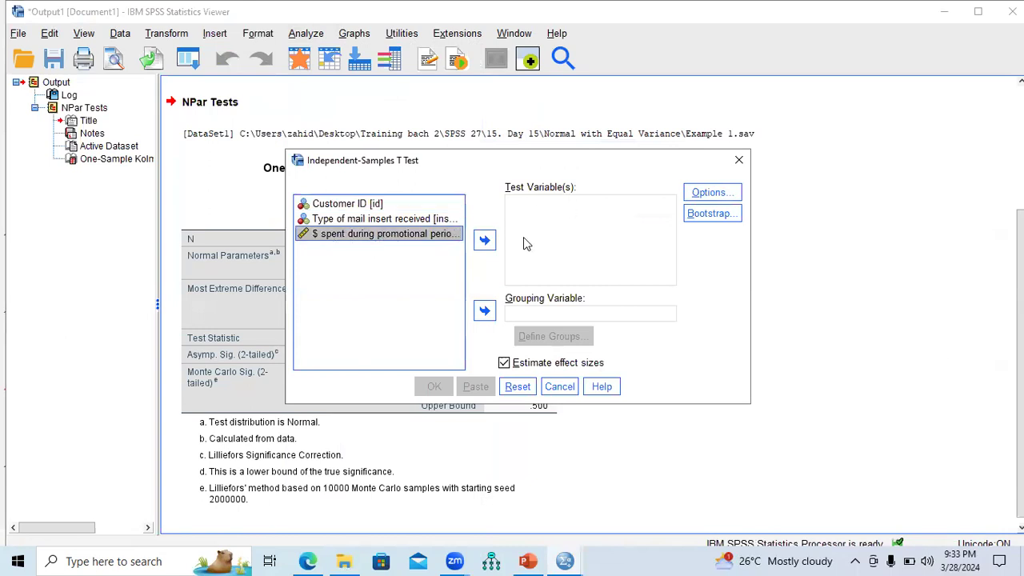
click(485, 240)
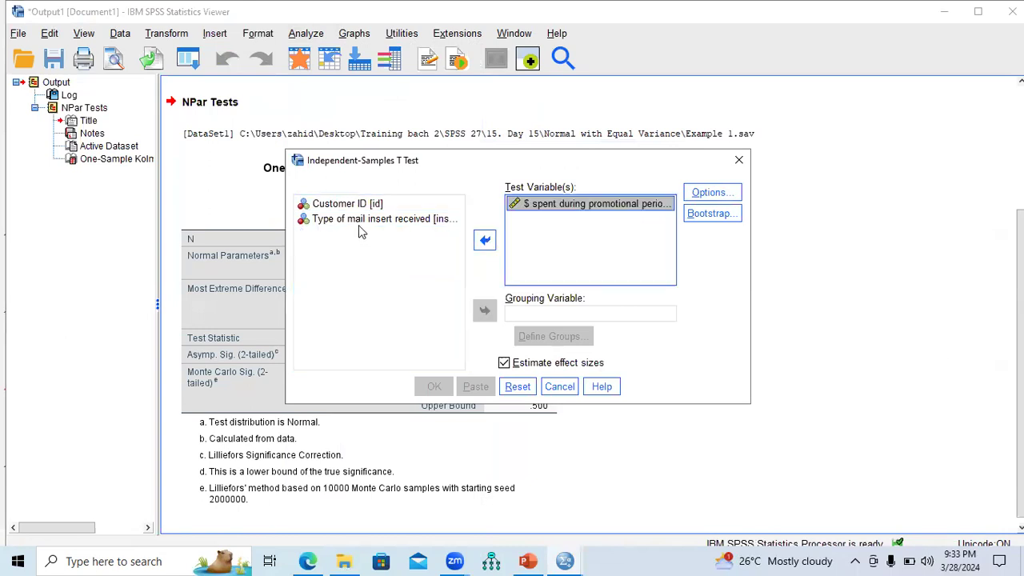
click(359, 224)
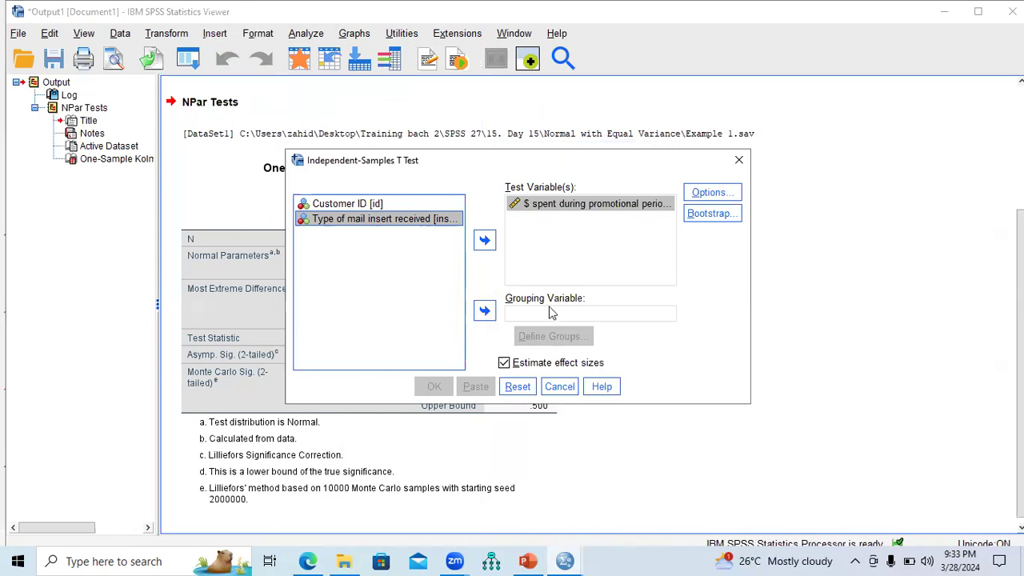
click(485, 312)
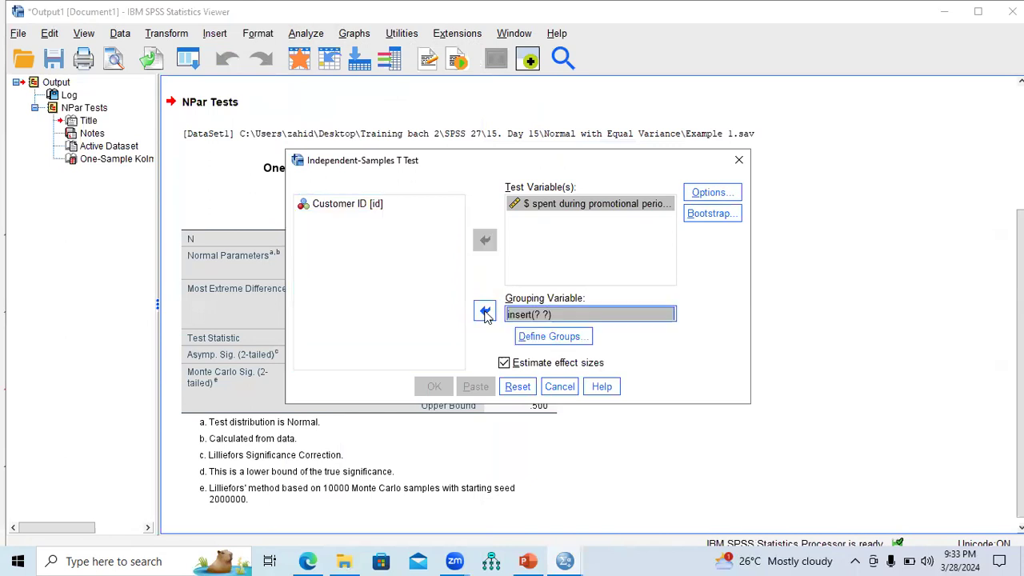
click(570, 340)
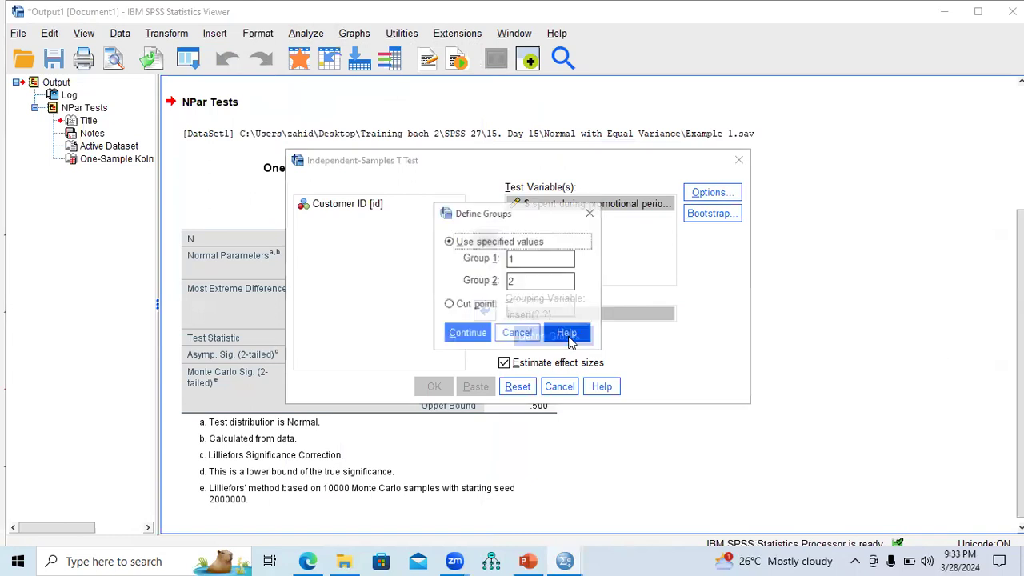
click(518, 260)
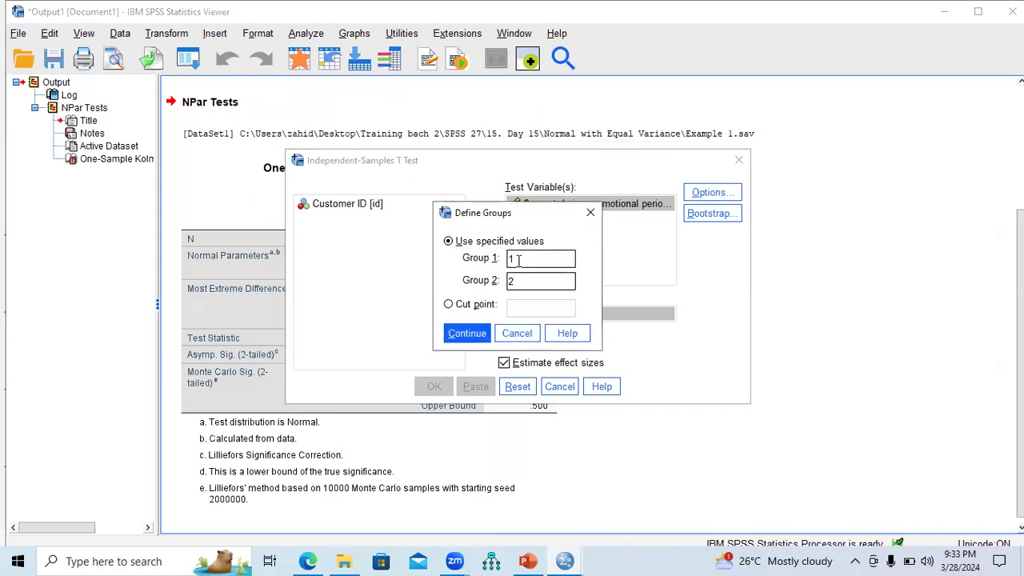
key(BackSpace)
text(0)
key(BackSpace)
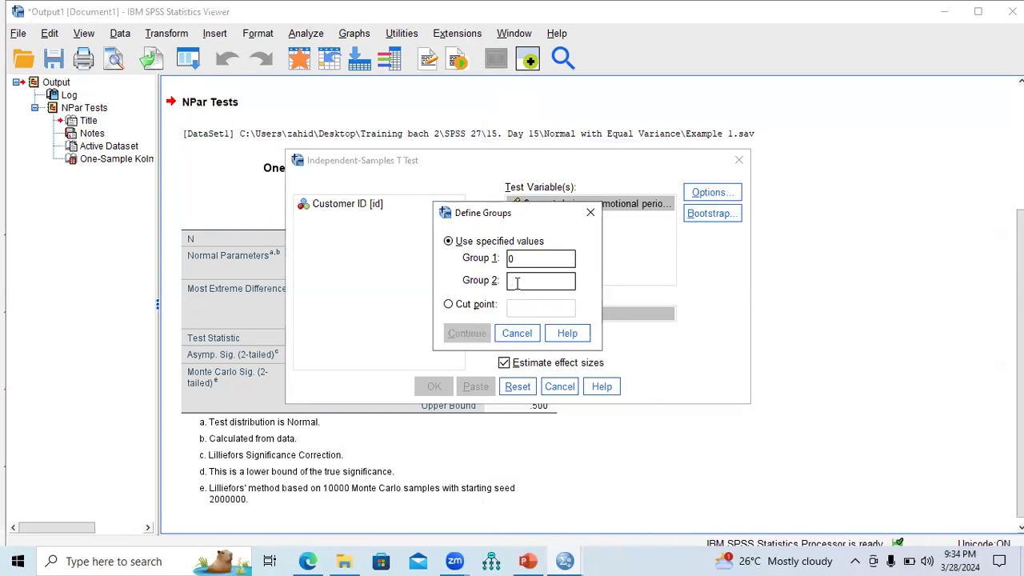
text(1)
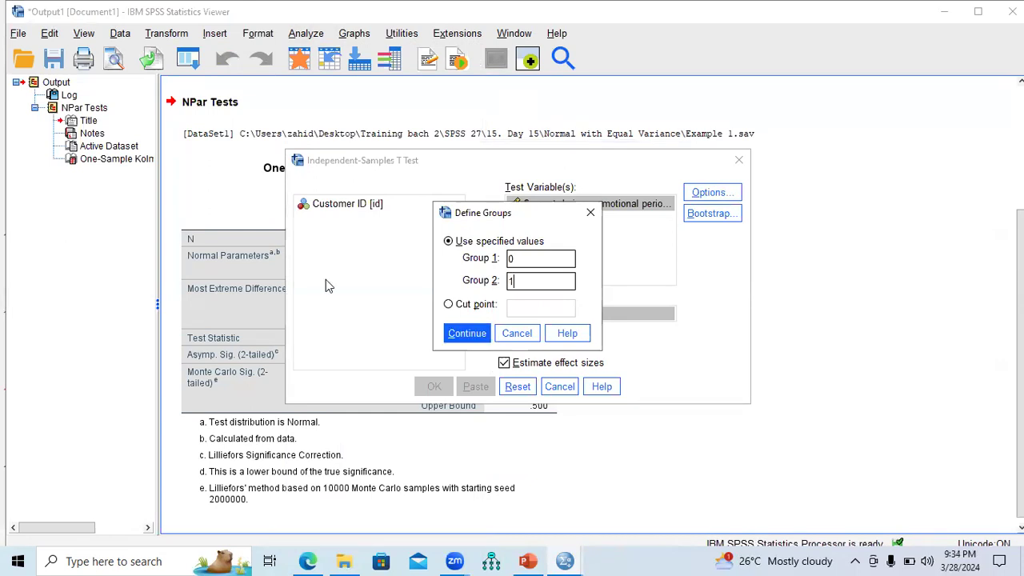
click(565, 560)
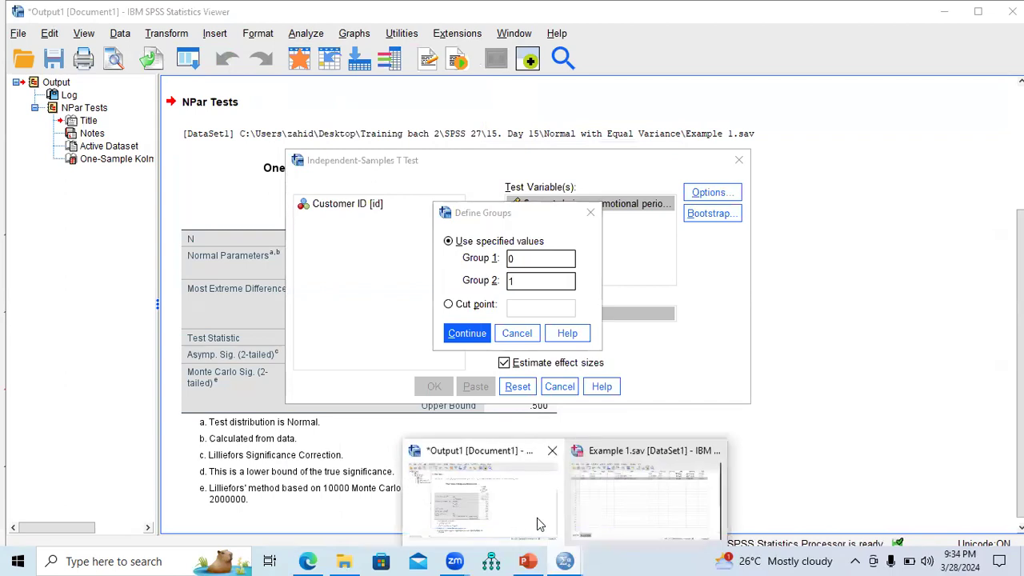
click(582, 518)
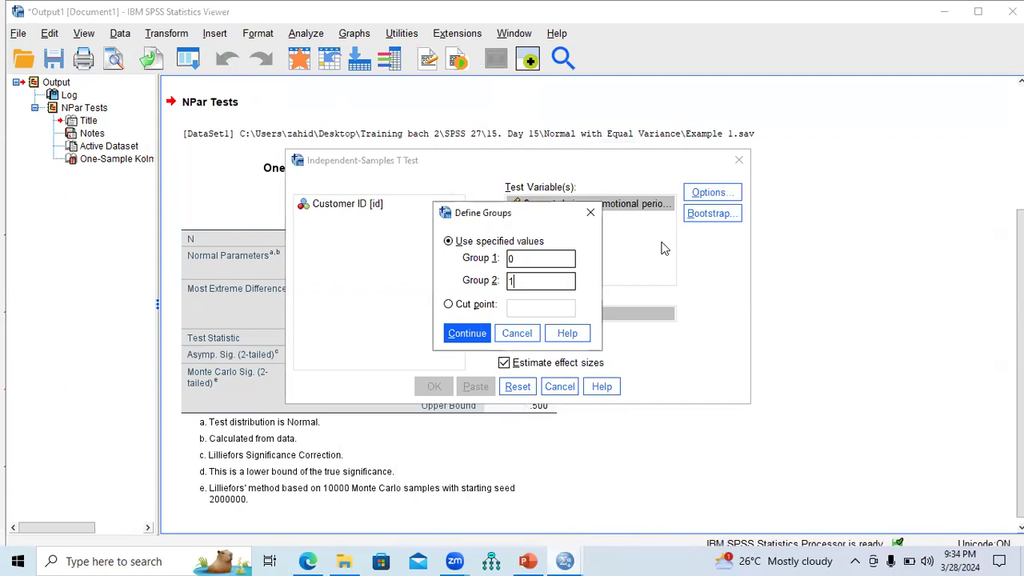
click(590, 213)
click(739, 162)
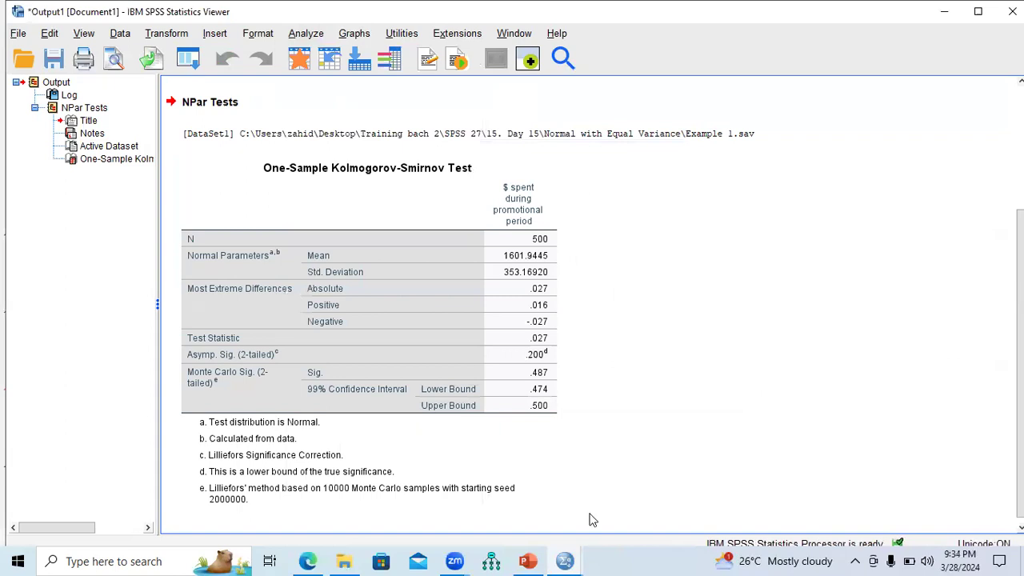
Step: Go back to the Example 1.sav data window and check the value labels of the insert variable
mouse_move(566, 559)
click(608, 504)
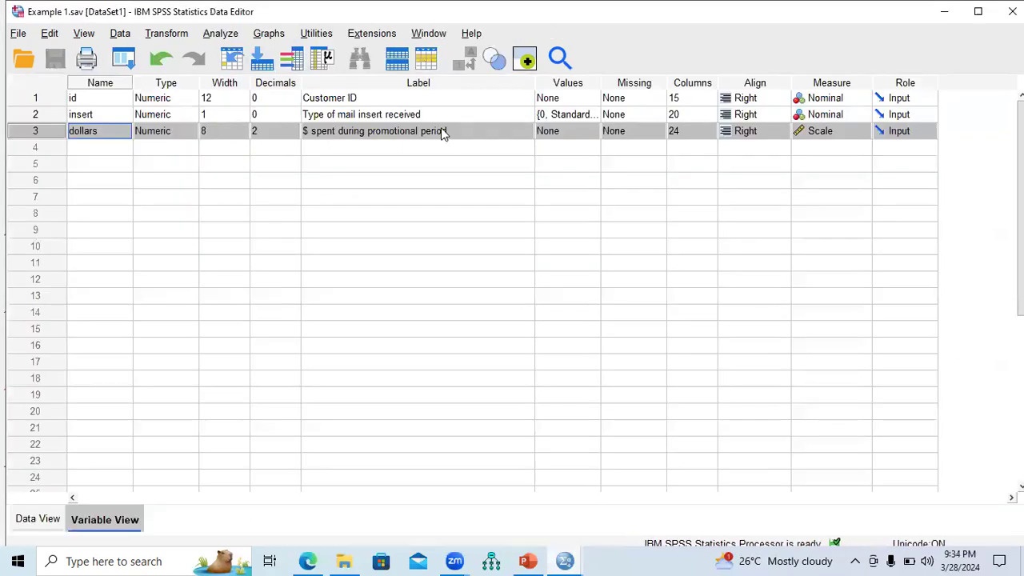
double_click(595, 115)
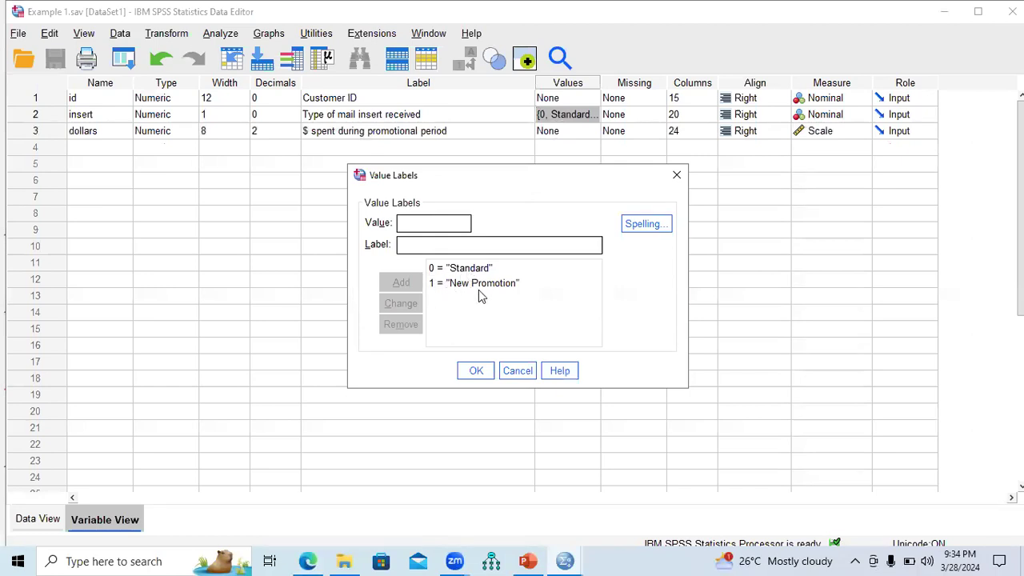
click(682, 181)
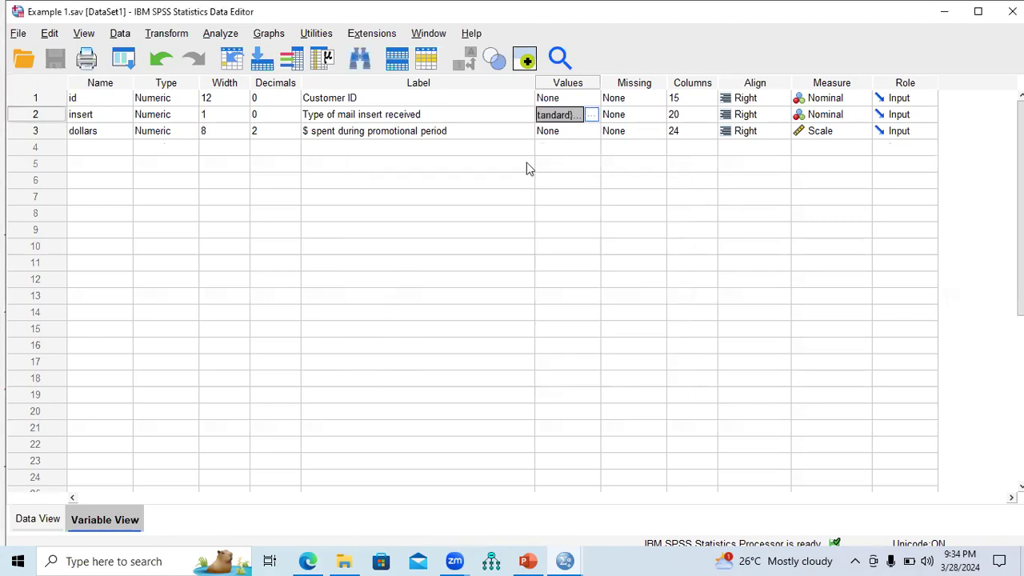
Step: Set up an Independent-Samples T Test with $ spent during promotional period as test variable and insert as grouping variable
click(231, 35)
mouse_move(280, 152)
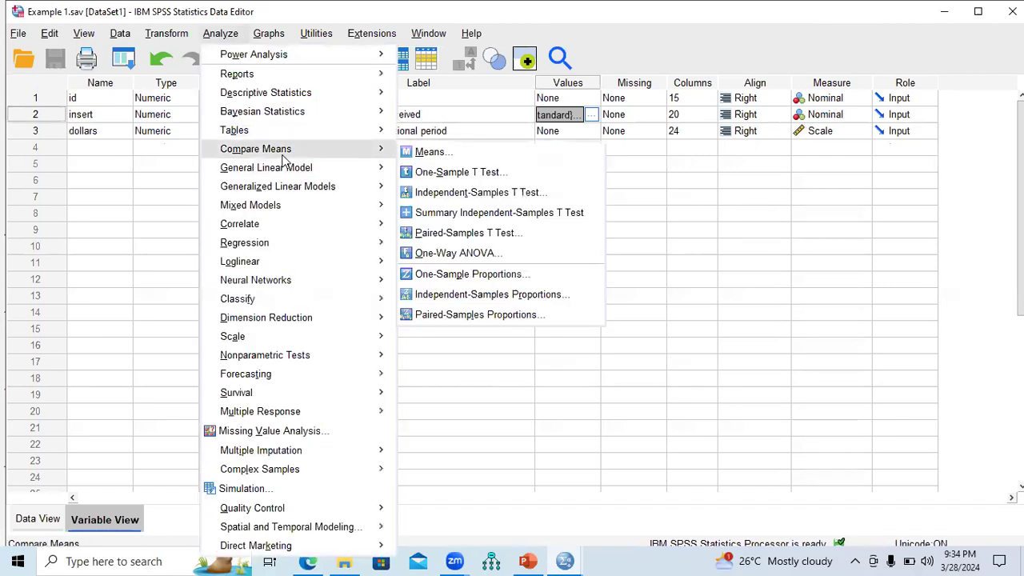
click(452, 195)
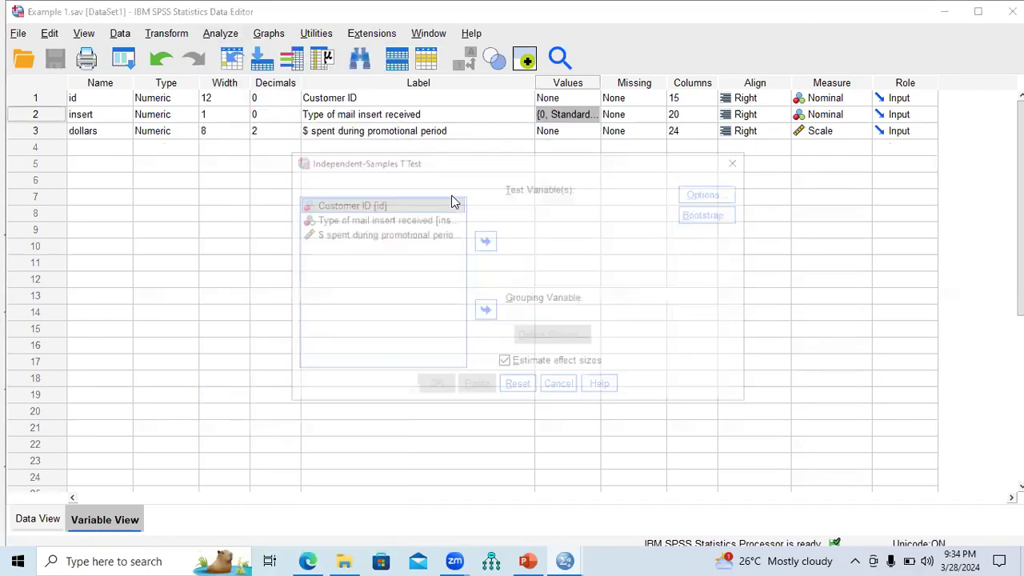
click(415, 236)
click(485, 240)
click(399, 224)
click(483, 311)
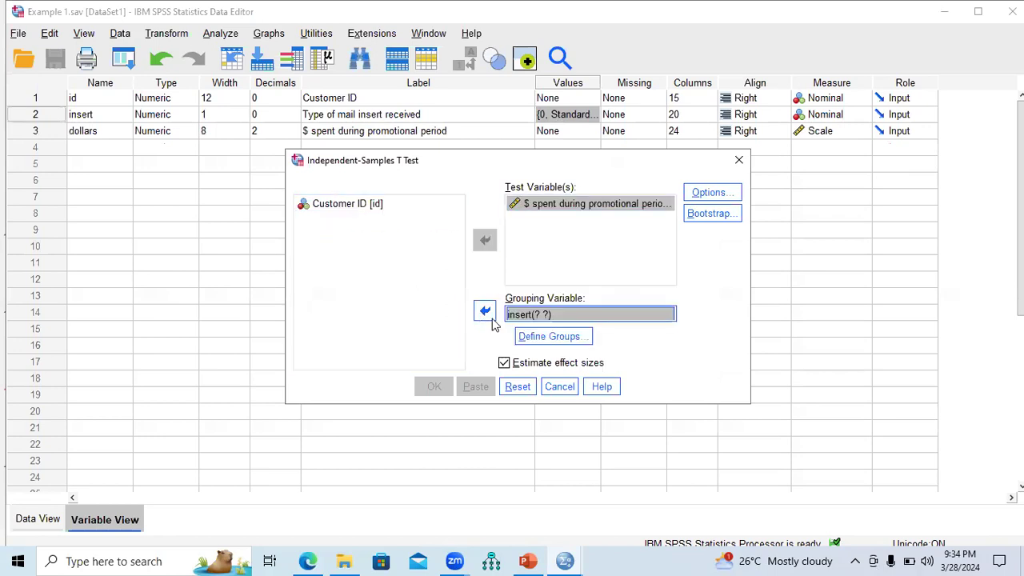
Step: Define Group 1 as 0 and Group 2 as 1, run the t-test, and select the Independent Samples Test table
click(552, 336)
click(525, 260)
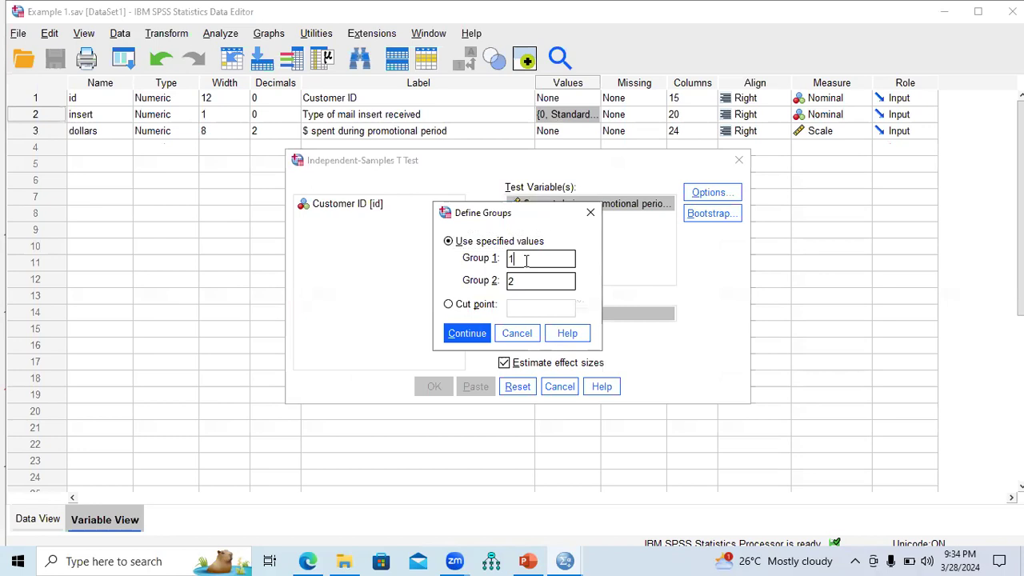
key(BackSpace)
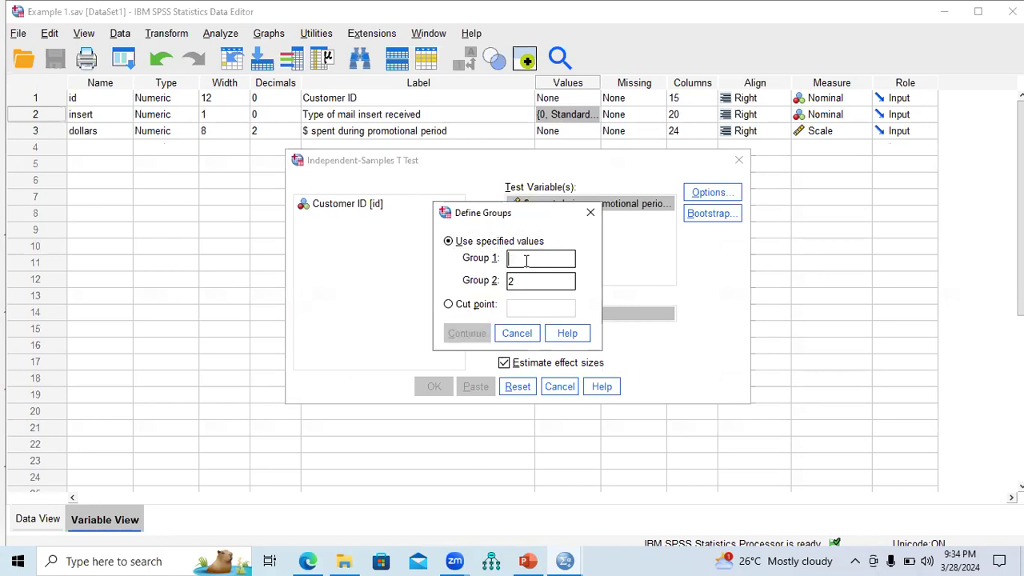
text(0)
click(525, 282)
key(BackSpace)
text(1)
click(467, 334)
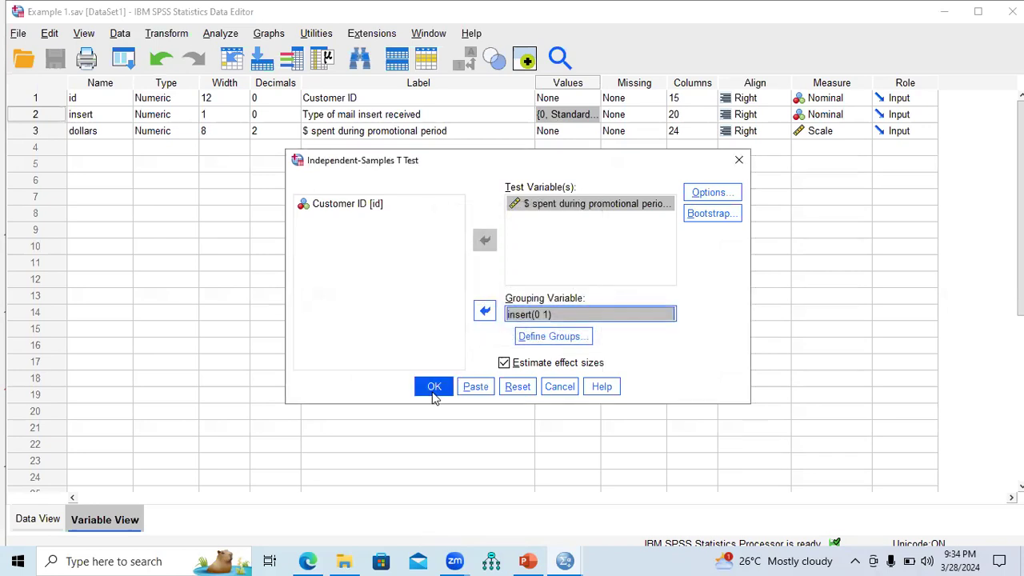
click(433, 391)
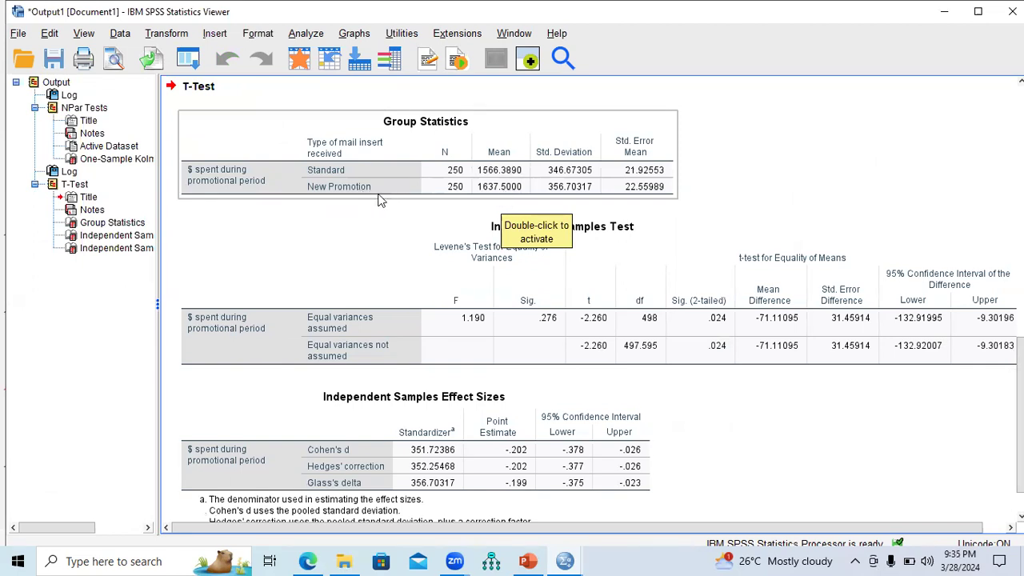
click(336, 358)
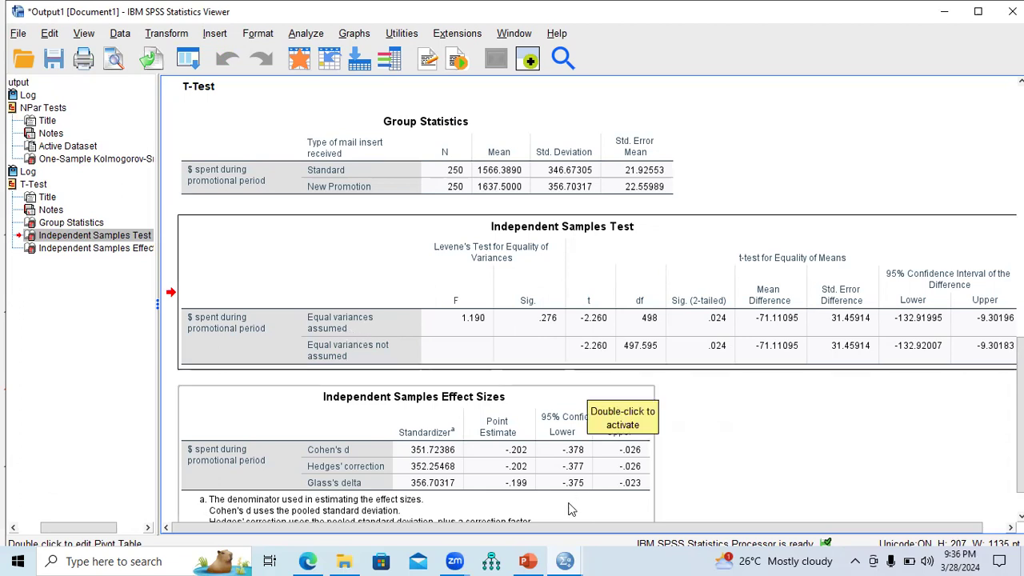
Step: Switch to PowerPoint and present the slide with the annotated T-Test output tables as a slide show
click(528, 561)
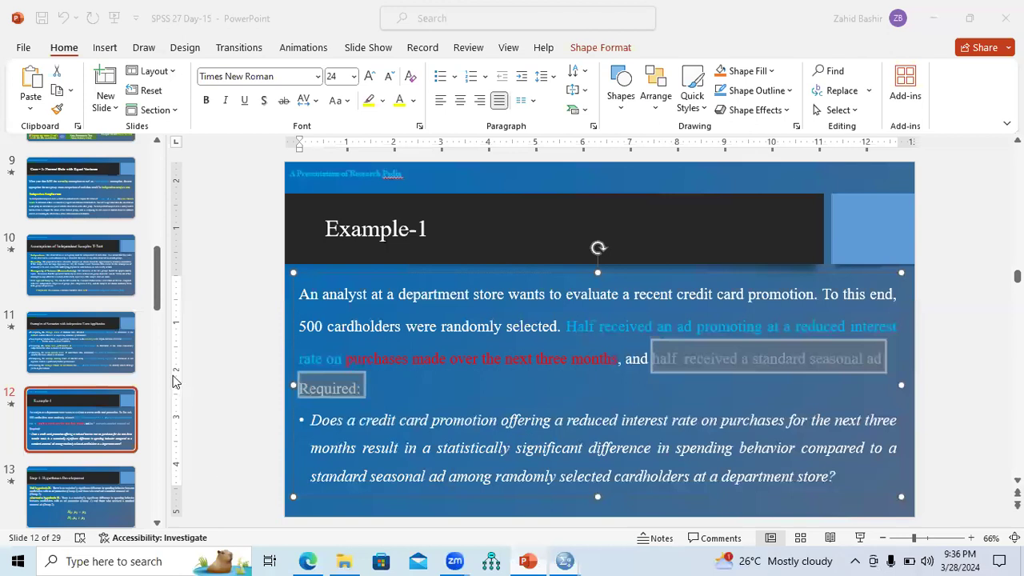
drag(157, 308, 160, 461)
click(114, 481)
click(88, 496)
click(860, 537)
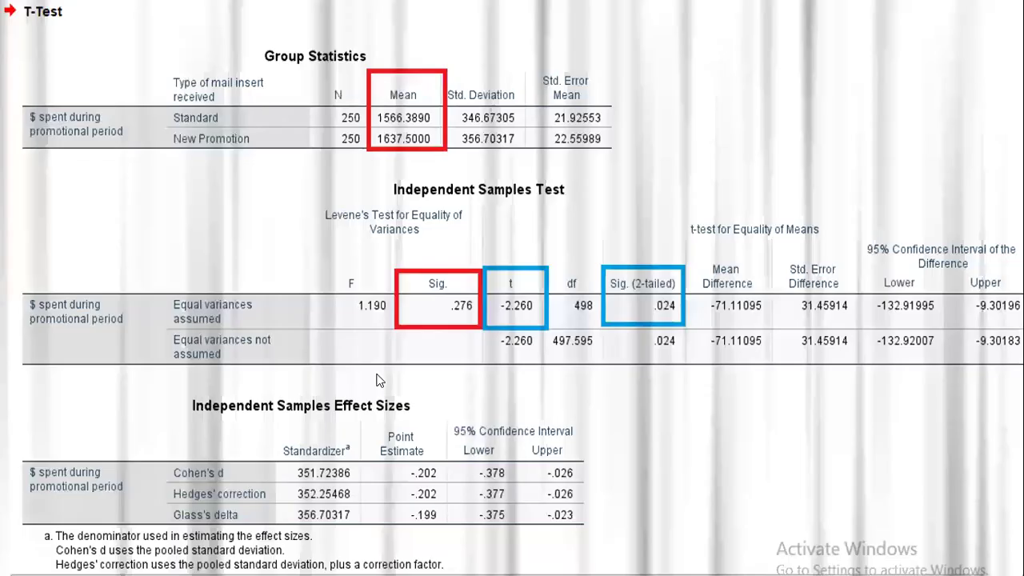